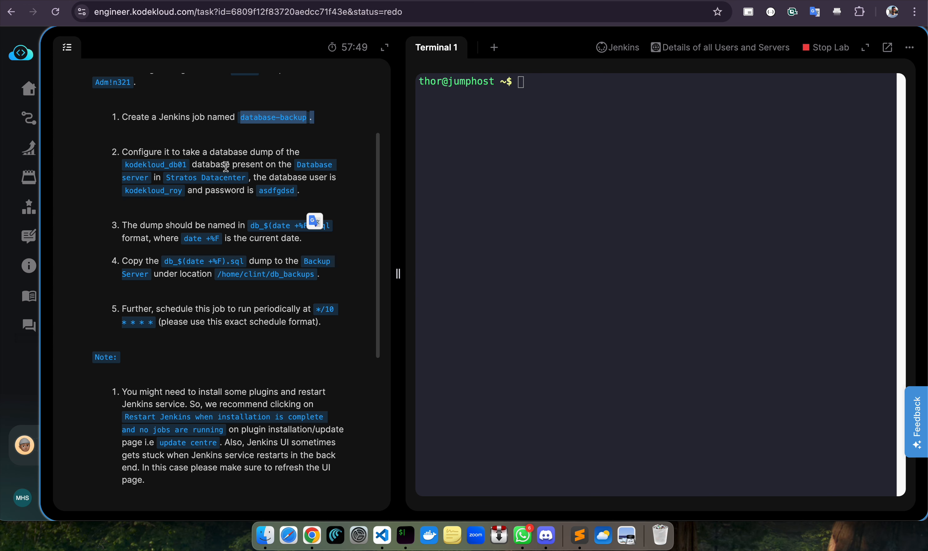
Review the task's database name kodekloud_db01, its password, and the db_$(date +%F).sql dump name
drag(188, 165, 113, 166)
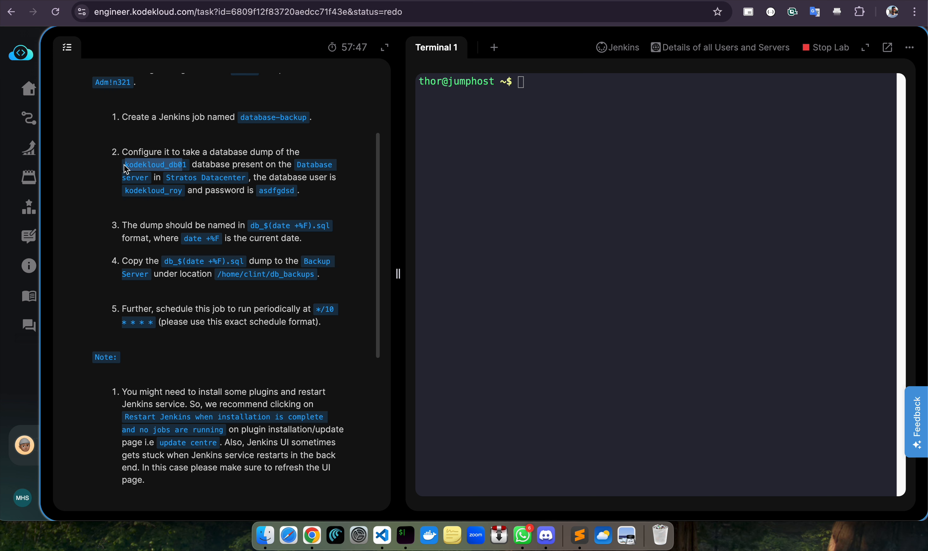
click(126, 189)
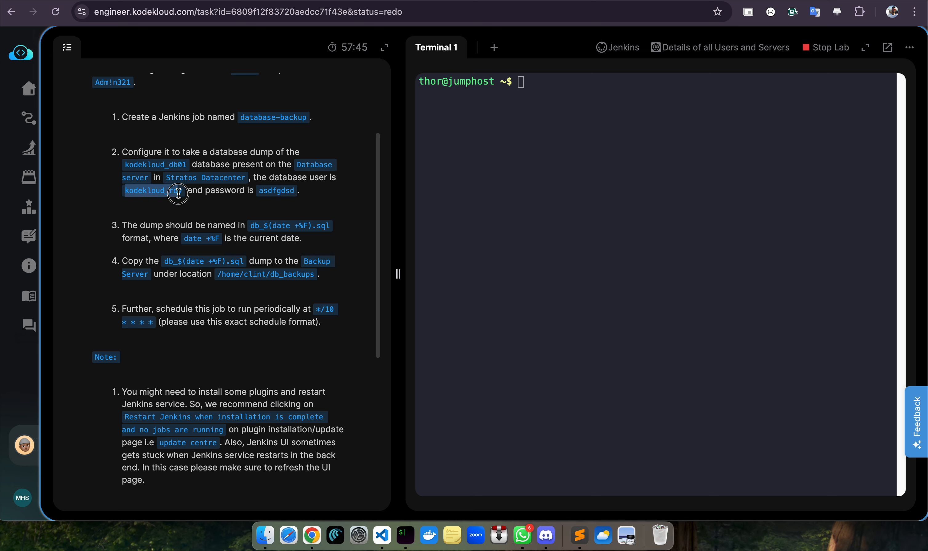
drag(249, 191, 306, 196)
click(238, 215)
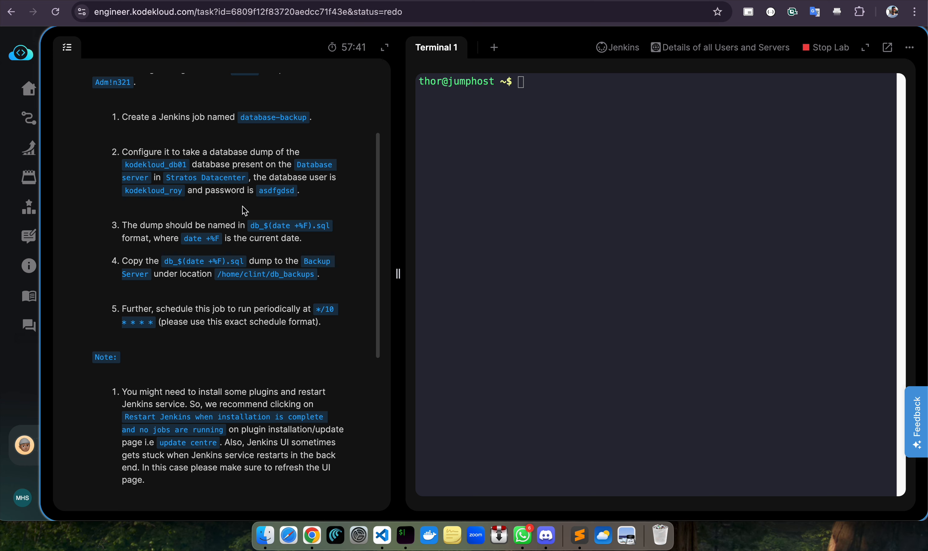
click(253, 225)
drag(253, 224, 316, 225)
click(326, 225)
drag(174, 238, 314, 239)
scroll(292, 224, down, 3)
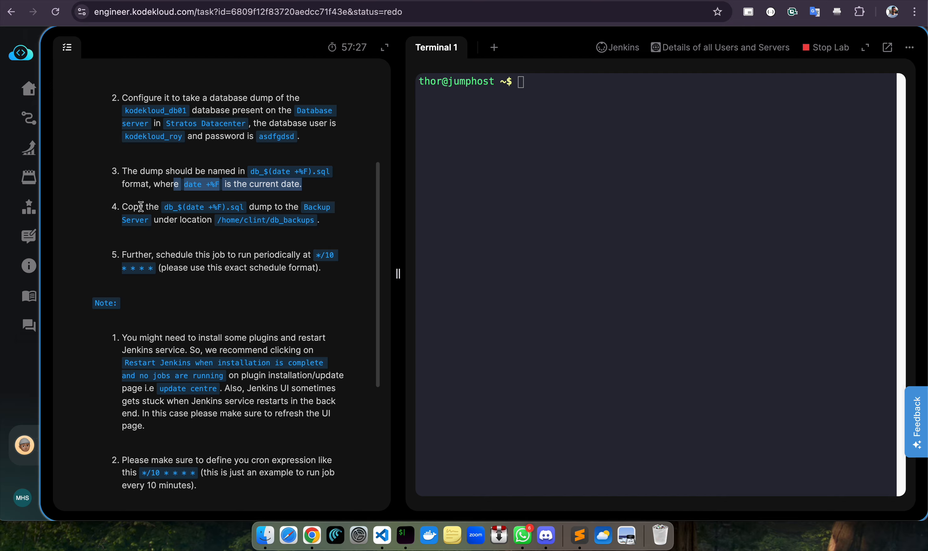
Review the copy step's backup destination folder and the schedule requirement, then return to the top
click(165, 206)
drag(165, 206, 218, 210)
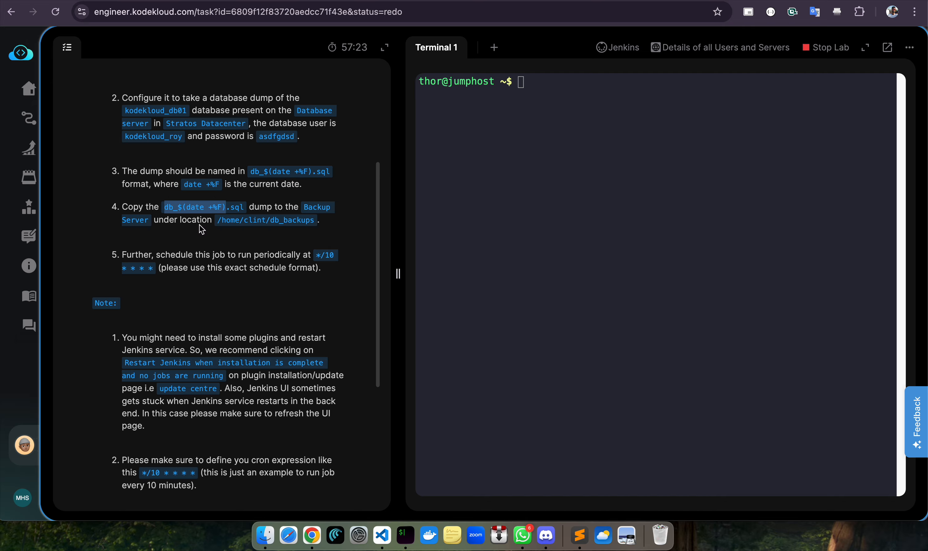
drag(216, 221, 323, 225)
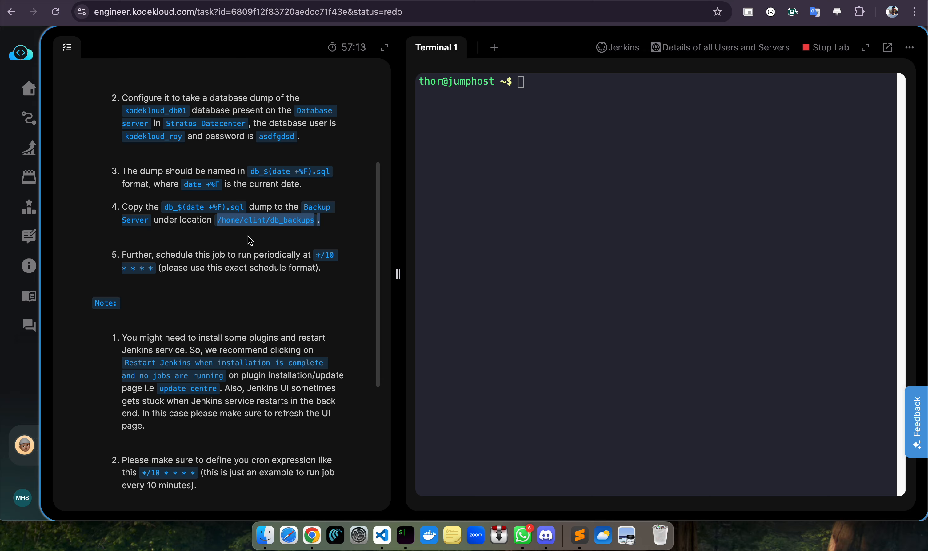
drag(239, 257, 157, 273)
click(323, 259)
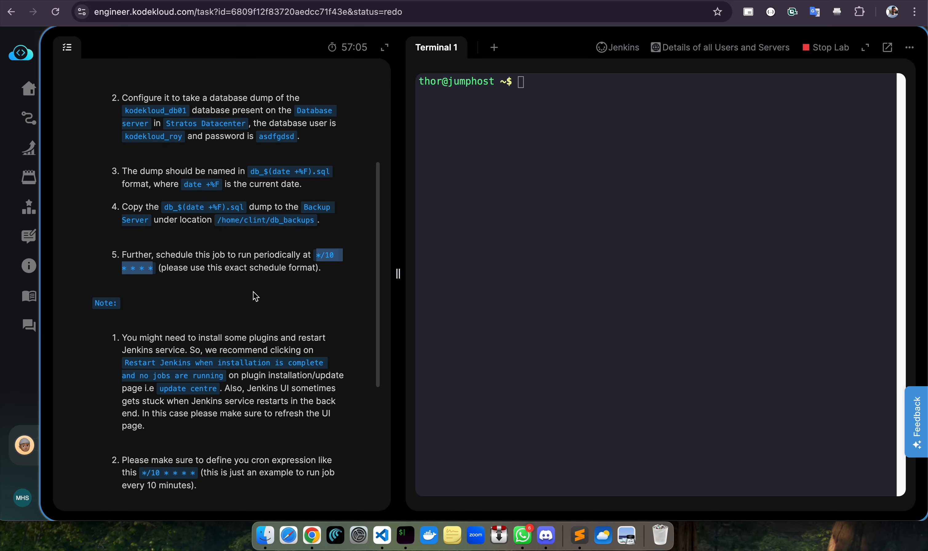
scroll(252, 210, up, 3)
scroll(251, 210, up, 2)
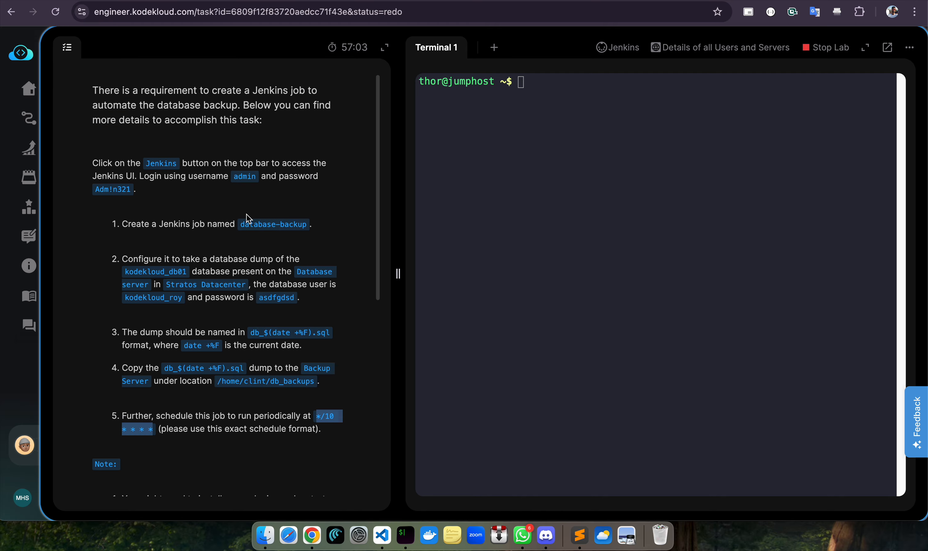
Open the lab's Jenkins and look up the Jenkins admin password in the task
click(617, 48)
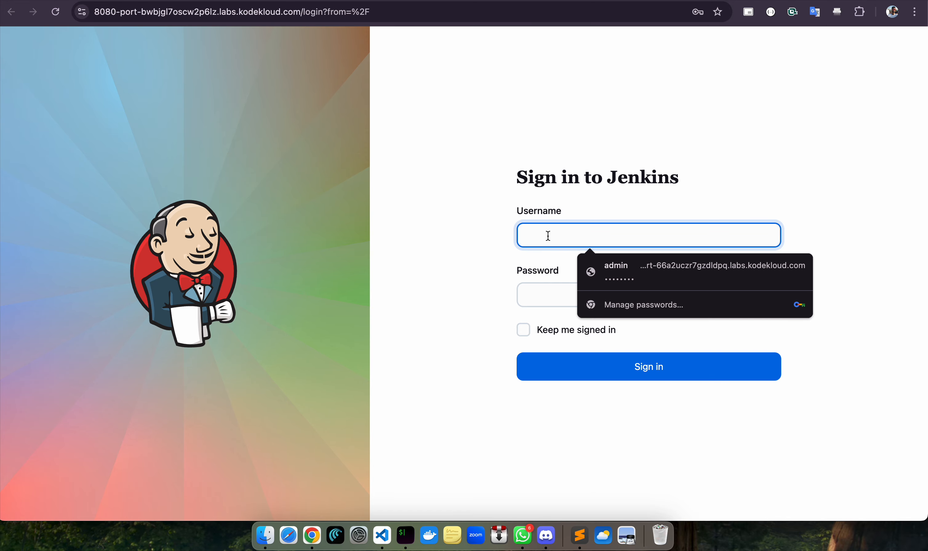
click(580, 0)
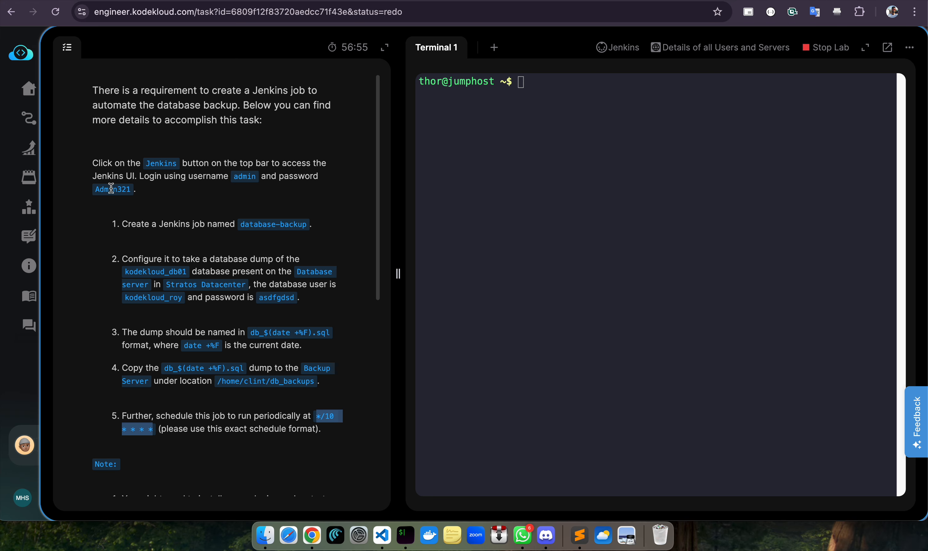
drag(90, 190, 138, 211)
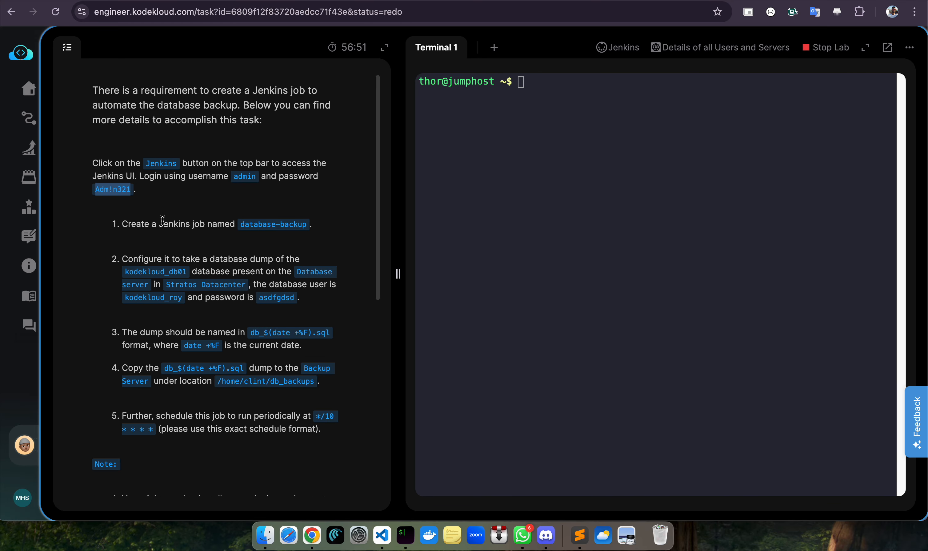
click(740, 1)
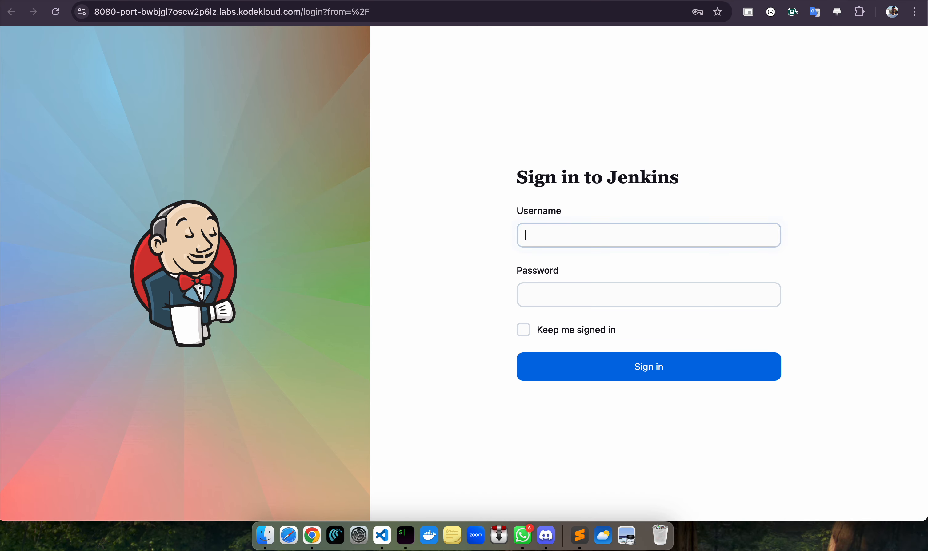
Sign in to Jenkins as admin with Keep me signed in ticked
click(580, 241)
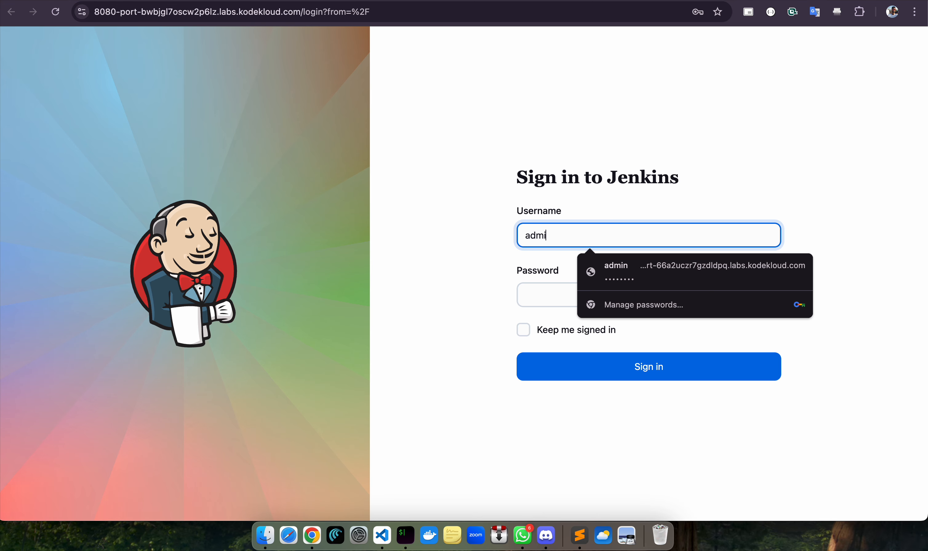
click(549, 294)
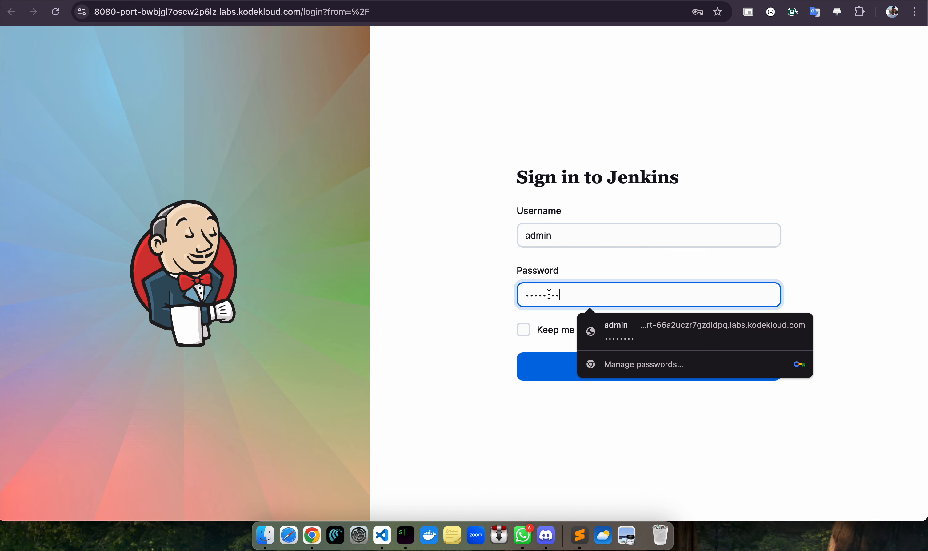
click(478, 326)
click(523, 330)
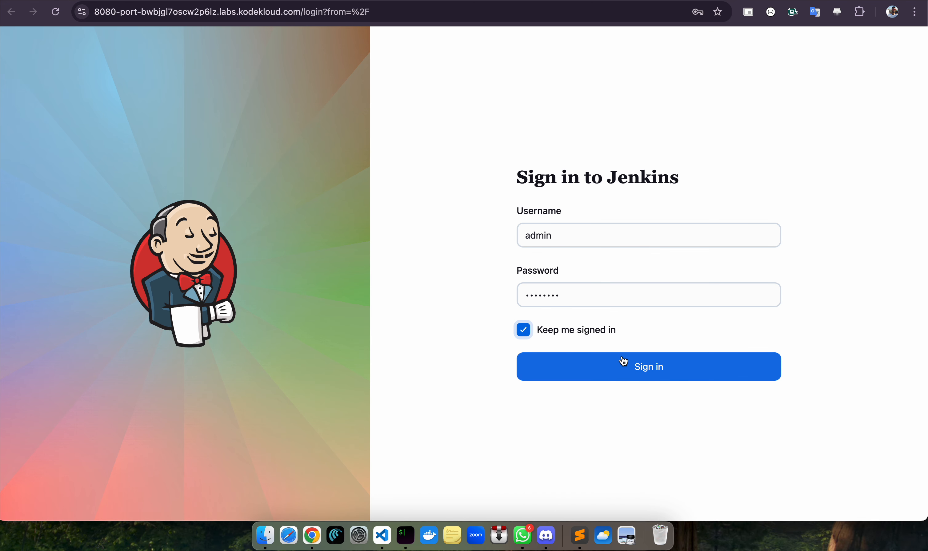
click(640, 366)
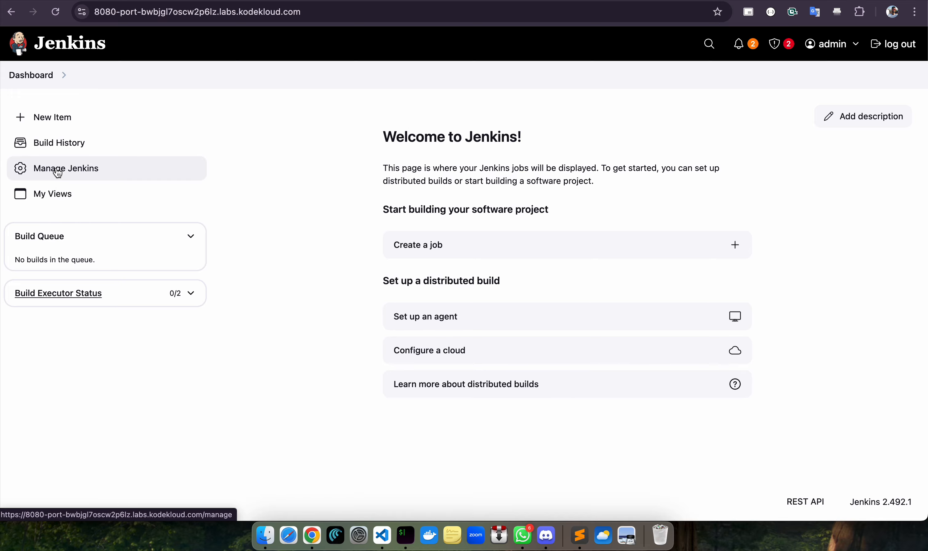
Go to plugin management under Manage Jenkins
click(538, 1)
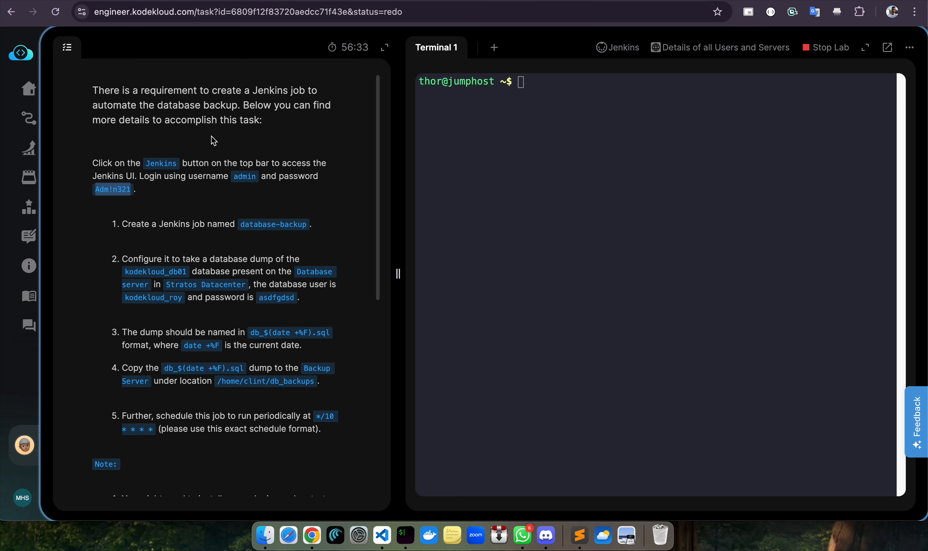
drag(95, 132, 116, 171)
click(174, 183)
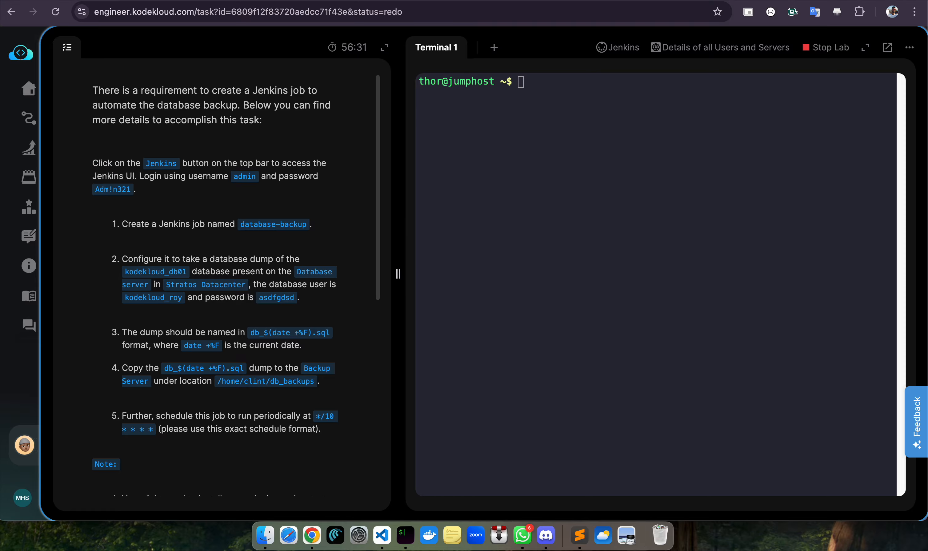
click(681, 2)
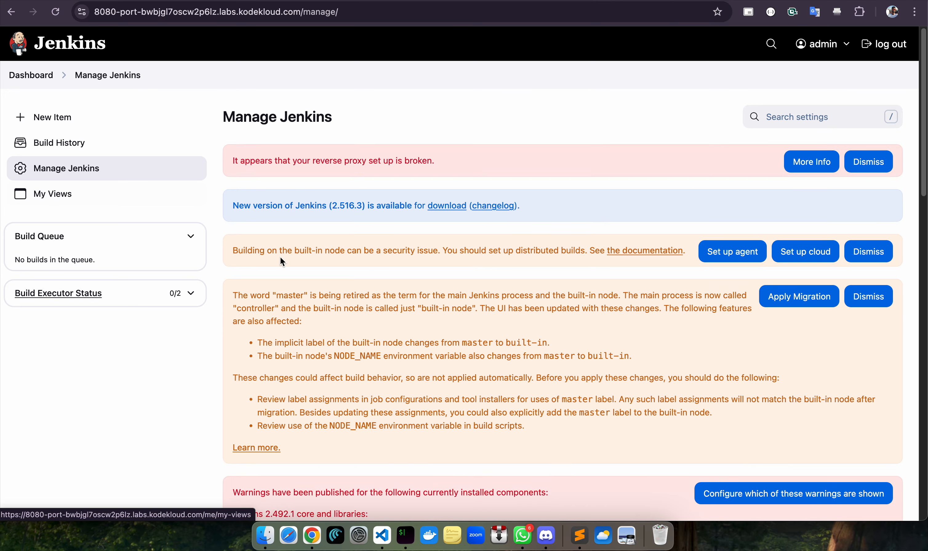
scroll(829, 260, down, 10)
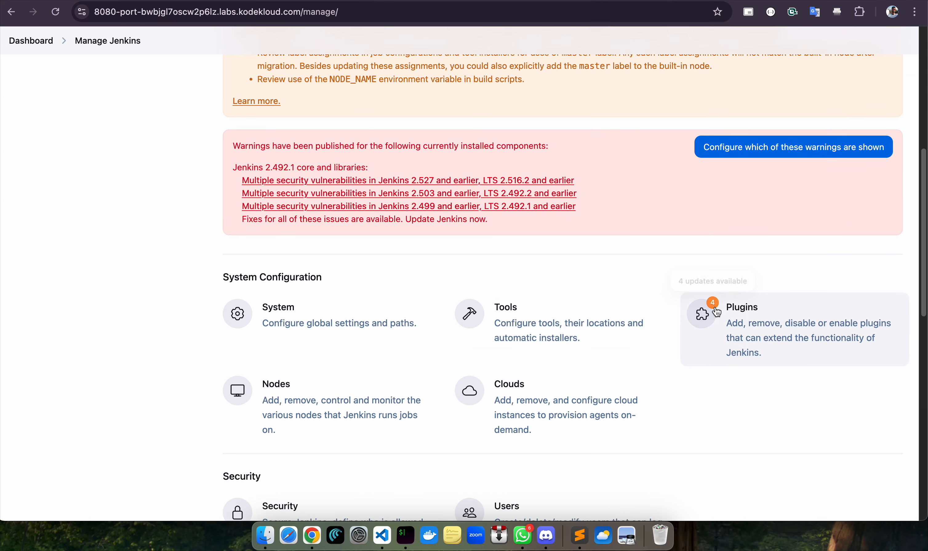
click(717, 314)
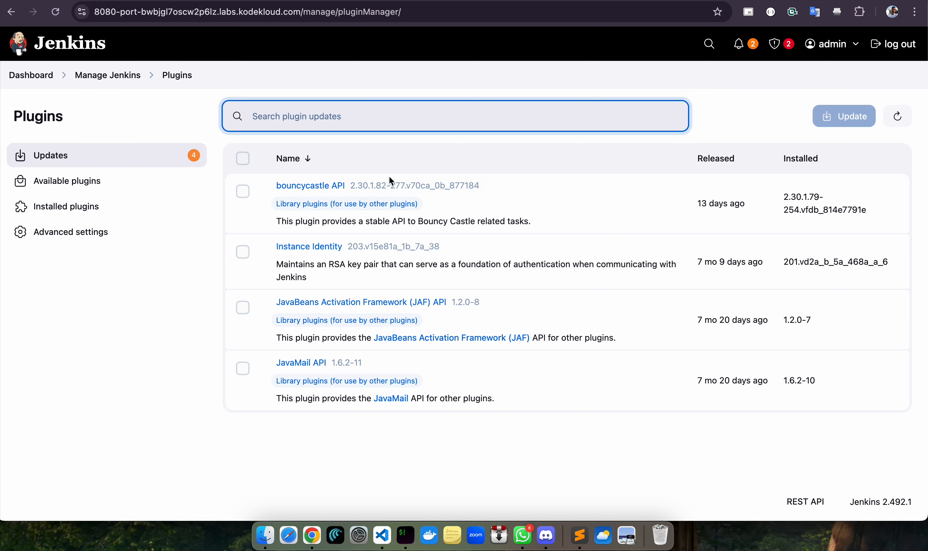
Install all four plugin updates, with Jenkins set to restart when installation finishes
click(242, 159)
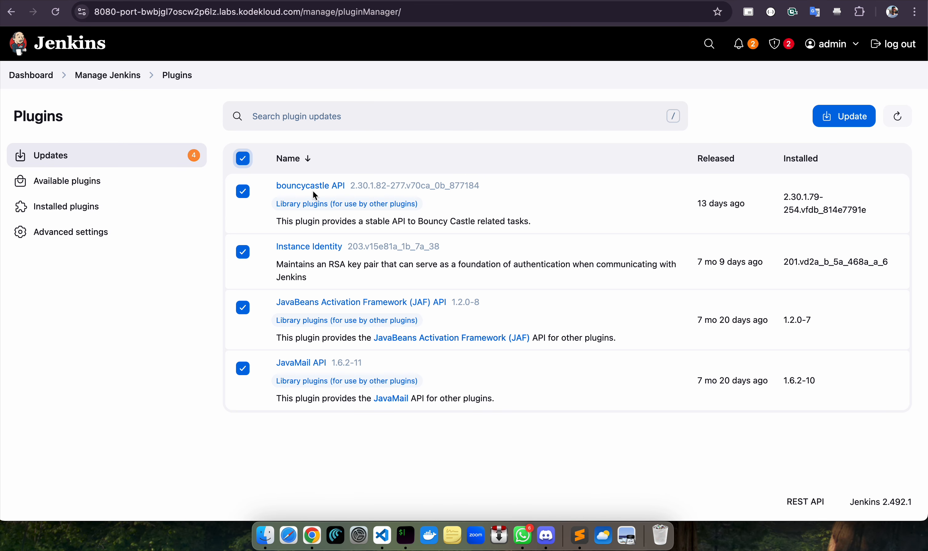
click(841, 116)
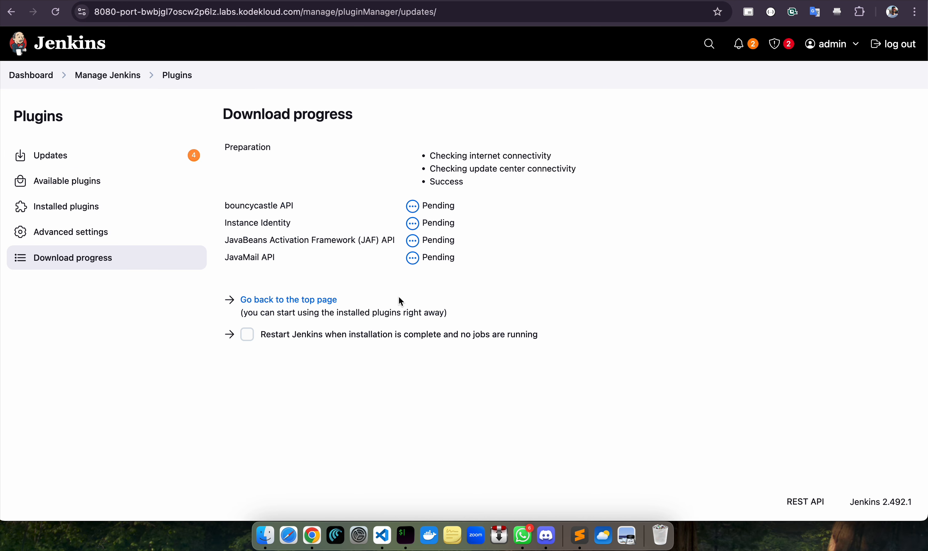
click(248, 336)
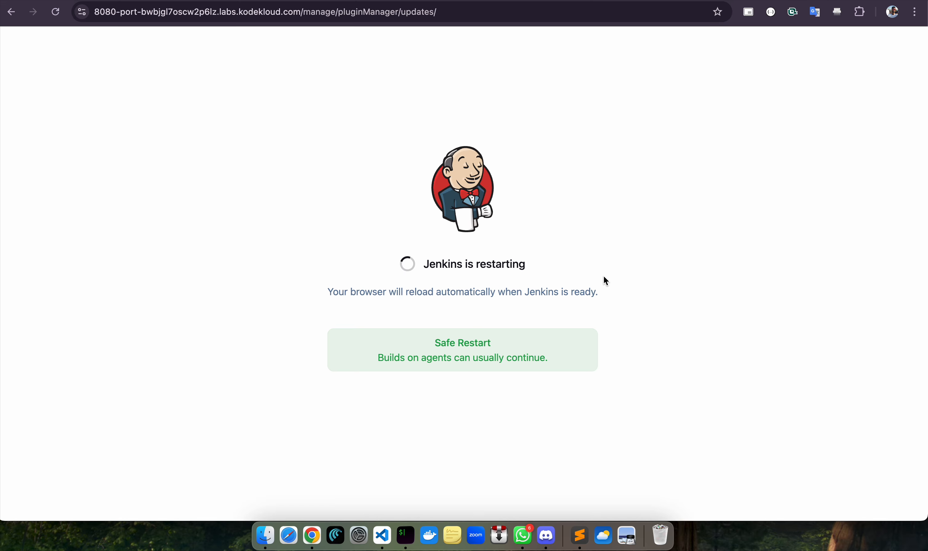
drag(330, 291, 609, 296)
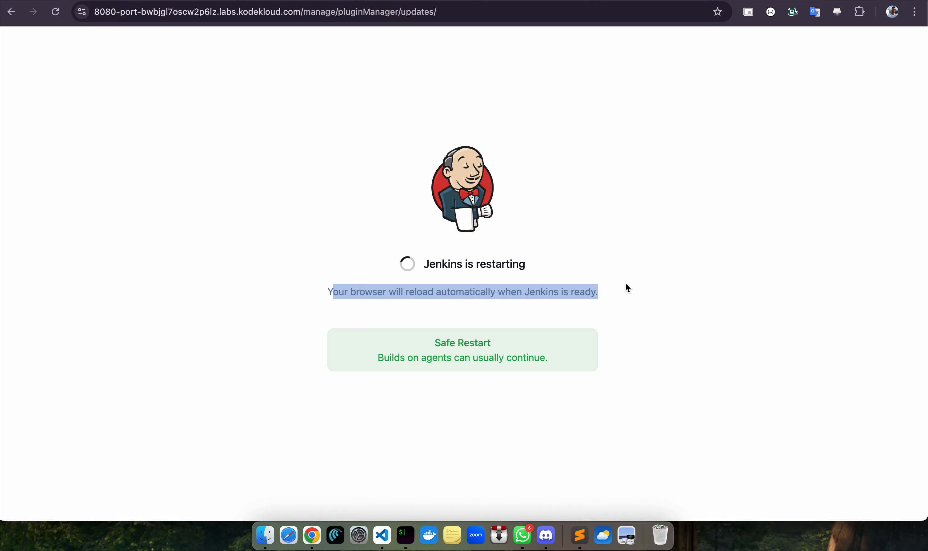
click(682, 236)
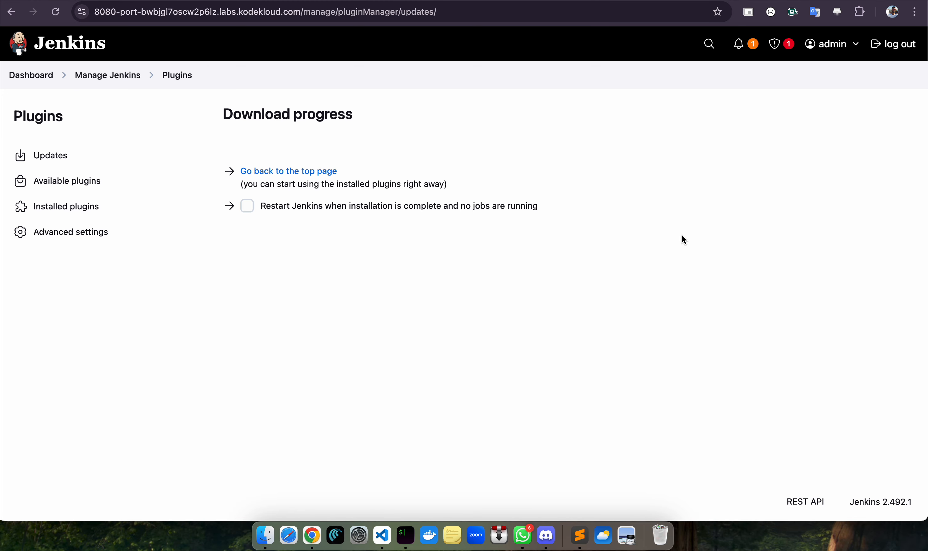
Search available plugins for 'publish' and install Publish Over SSH
click(53, 185)
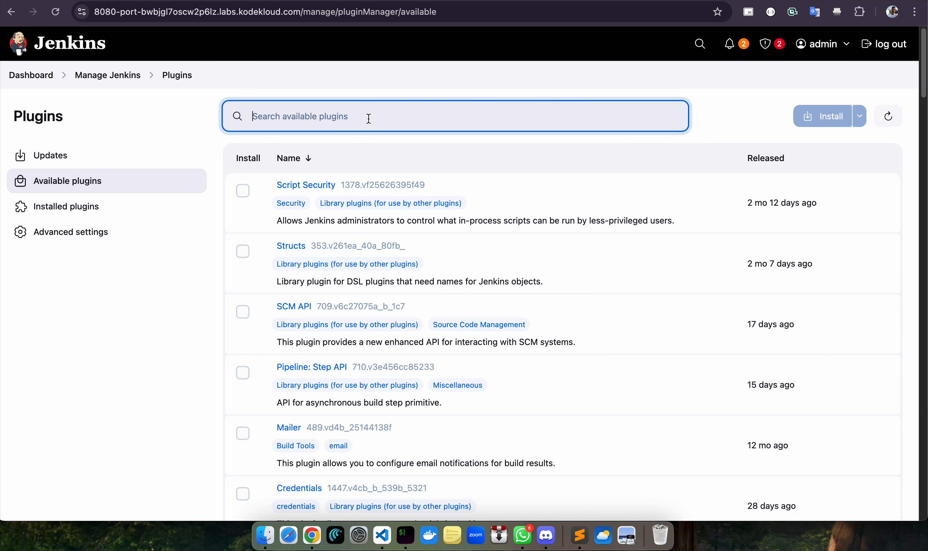
text(publi)
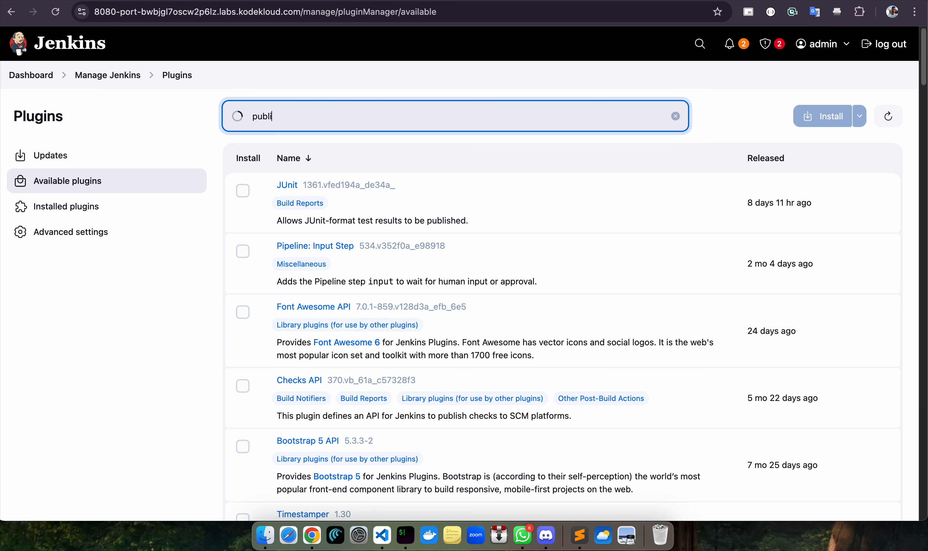
text(sh)
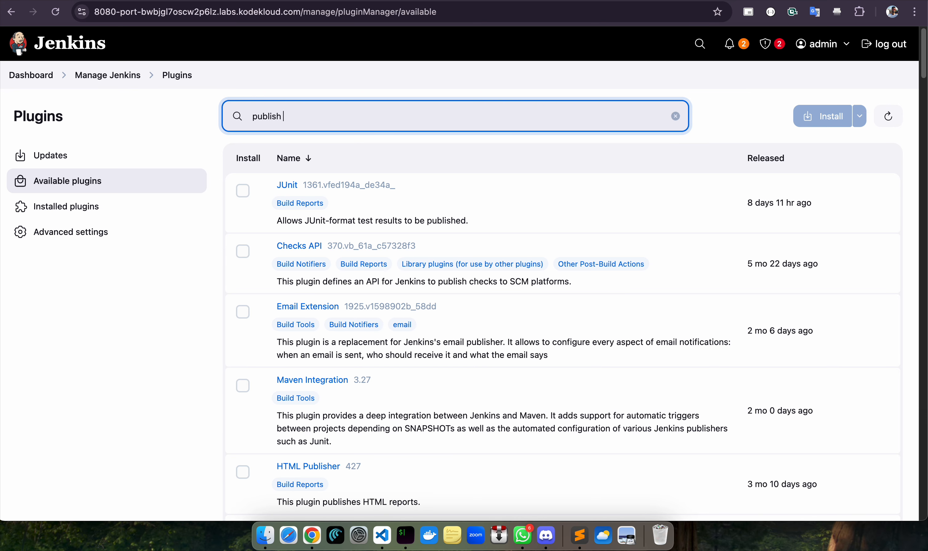
scroll(374, 196, down, 1)
scroll(392, 226, up, 1)
scroll(300, 370, down, 5)
scroll(300, 370, down, 2)
click(242, 366)
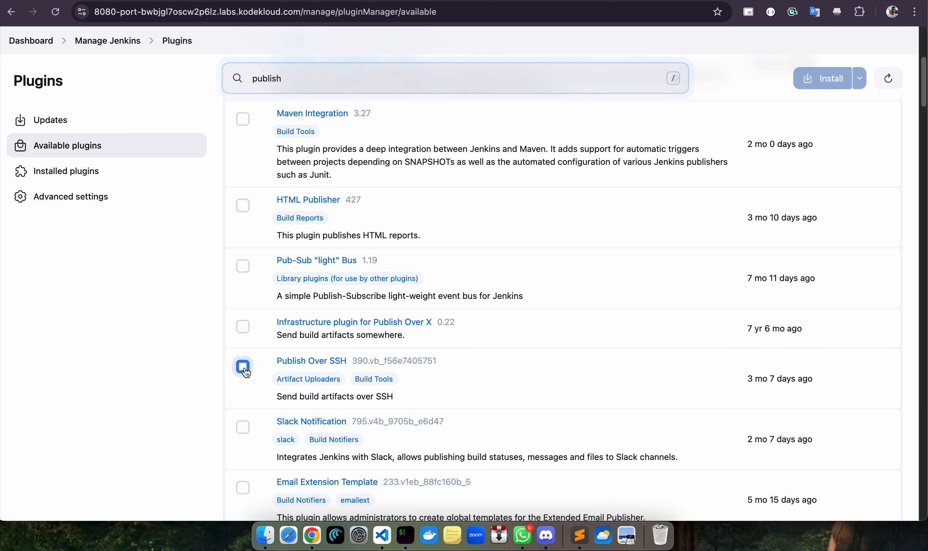
click(810, 79)
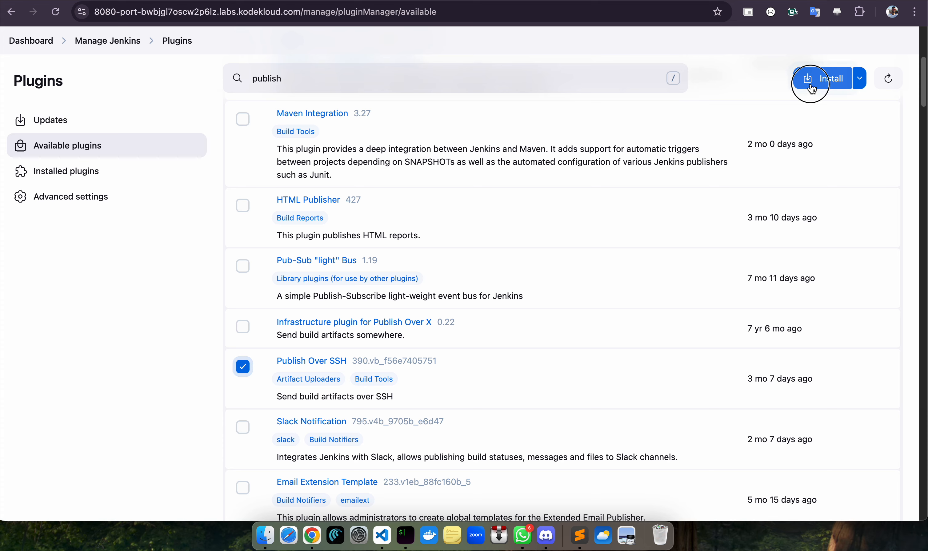
Wait for every plugin download to show Success, then return to Manage Jenkins
scroll(494, 297, down, 8)
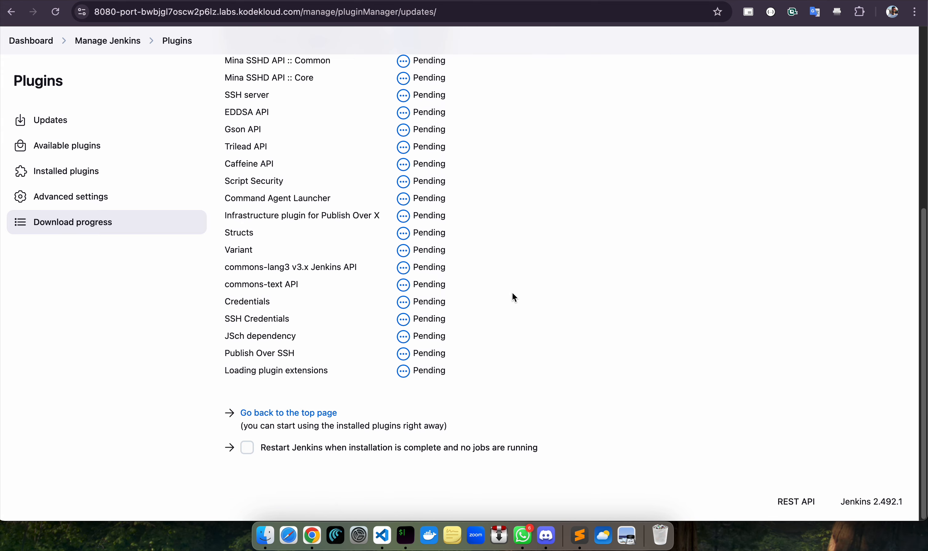
scroll(589, 304, up, 8)
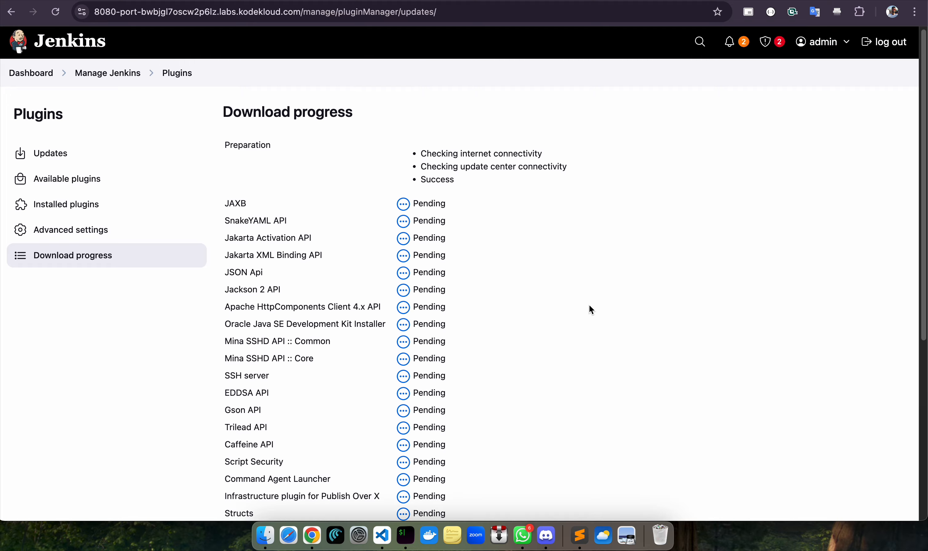
scroll(590, 302, down, 2)
scroll(591, 305, down, 1)
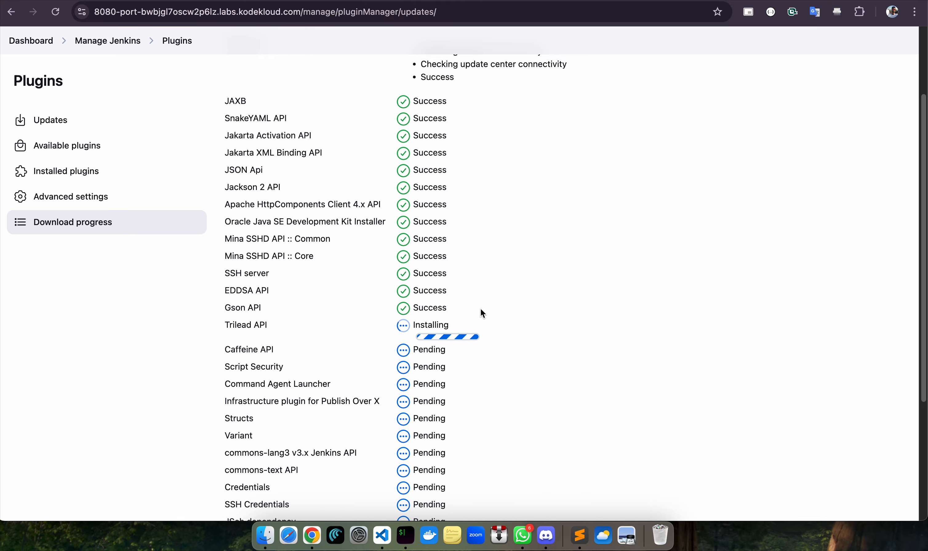
scroll(360, 352, down, 5)
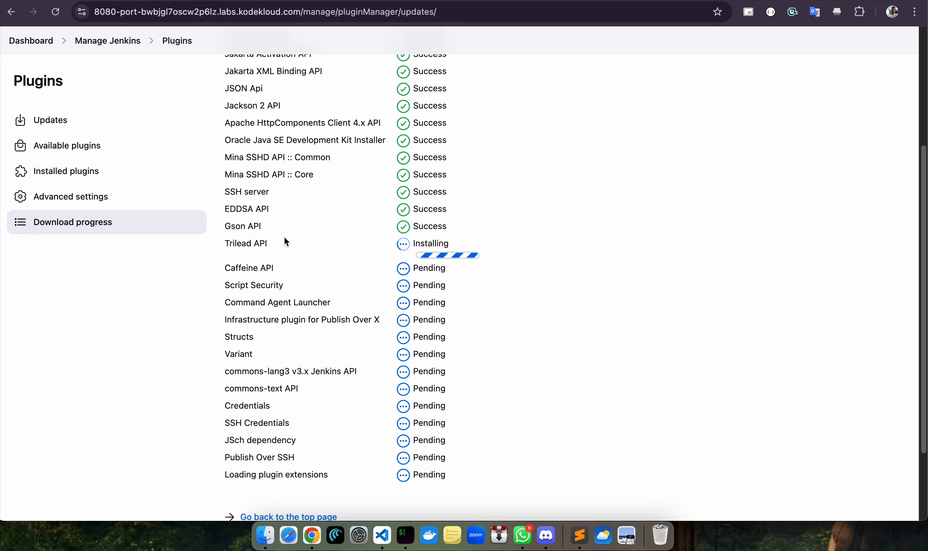
scroll(282, 231, up, 10)
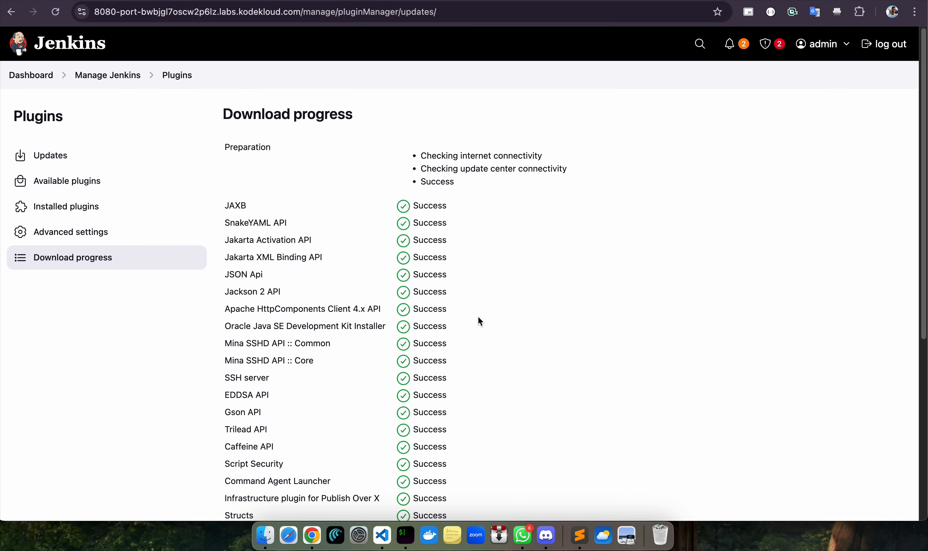
scroll(478, 318, down, 10)
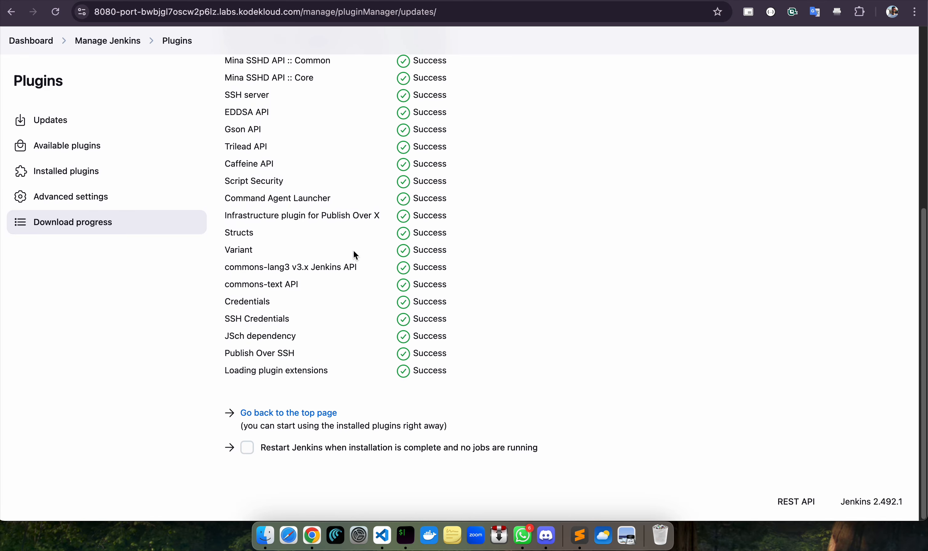
scroll(355, 256, up, 10)
click(93, 62)
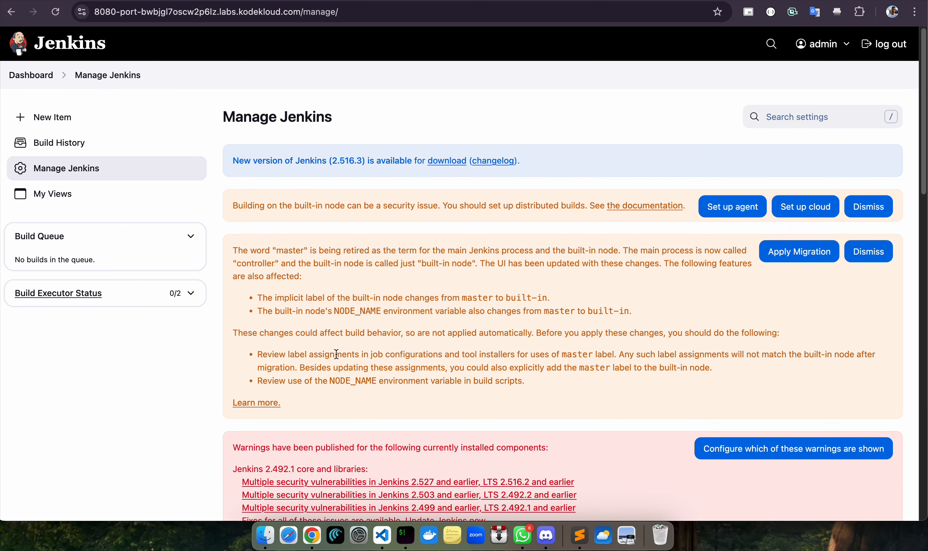
Open Manage Jenkins > System and scroll down to the Publish over SSH section
scroll(376, 344, down, 10)
click(290, 206)
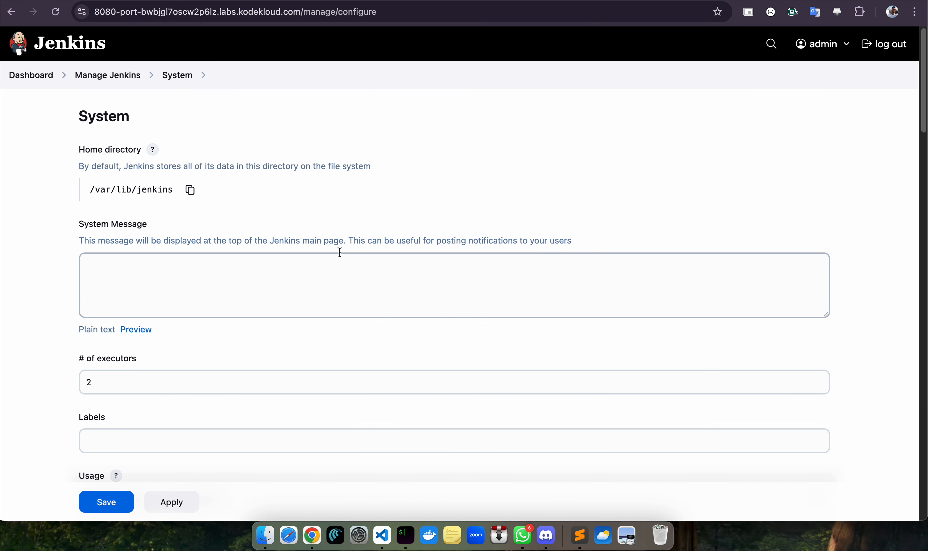
scroll(199, 286, down, 20)
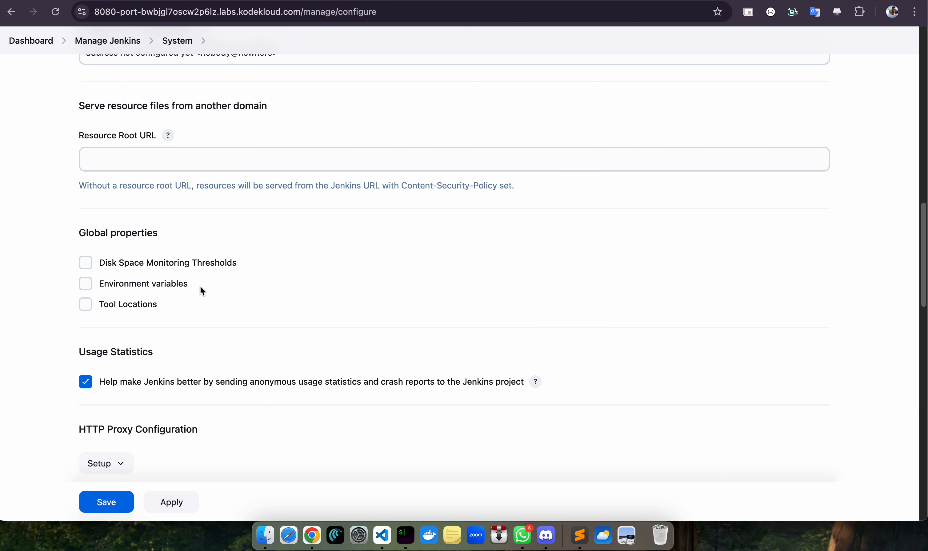
scroll(197, 298, down, 15)
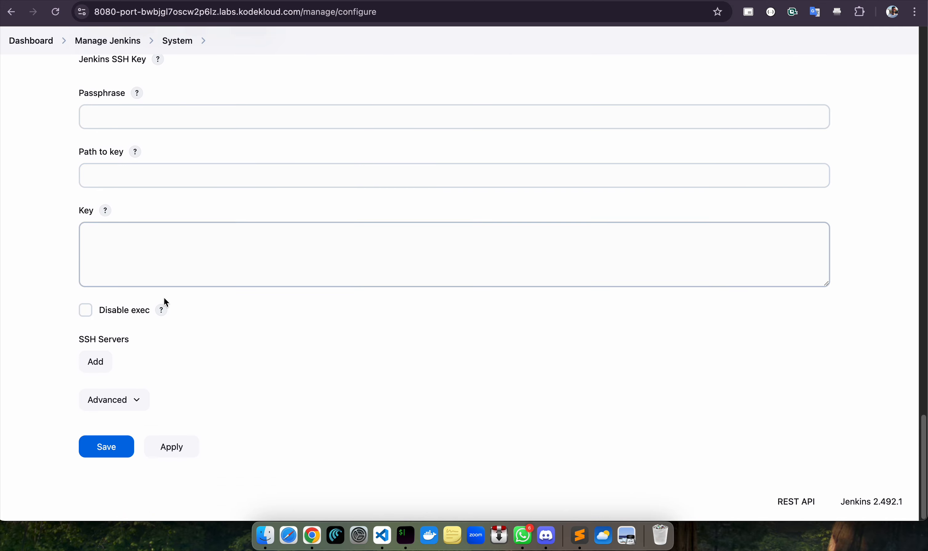
scroll(178, 303, up, 5)
scroll(158, 287, down, 5)
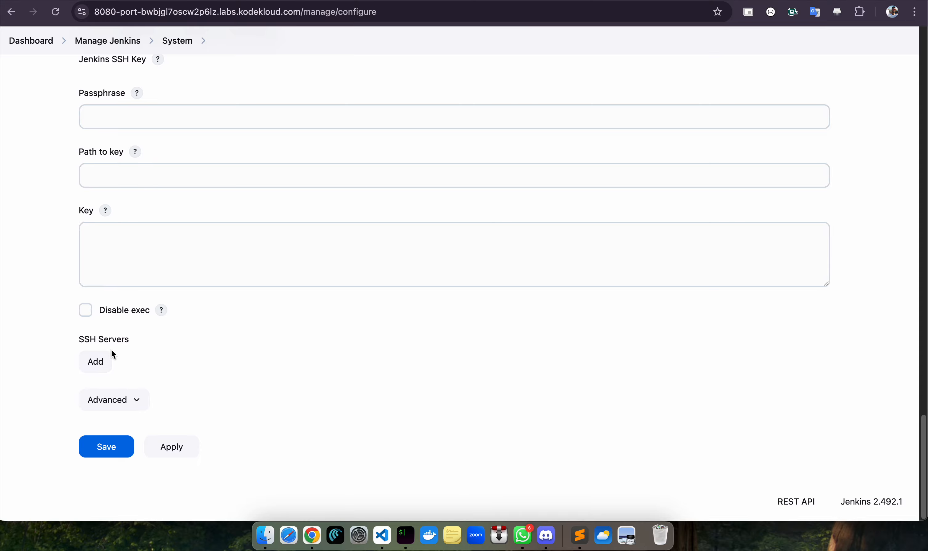
Add an SSH server entry named stdb01, copied from the lab's server reference
click(96, 357)
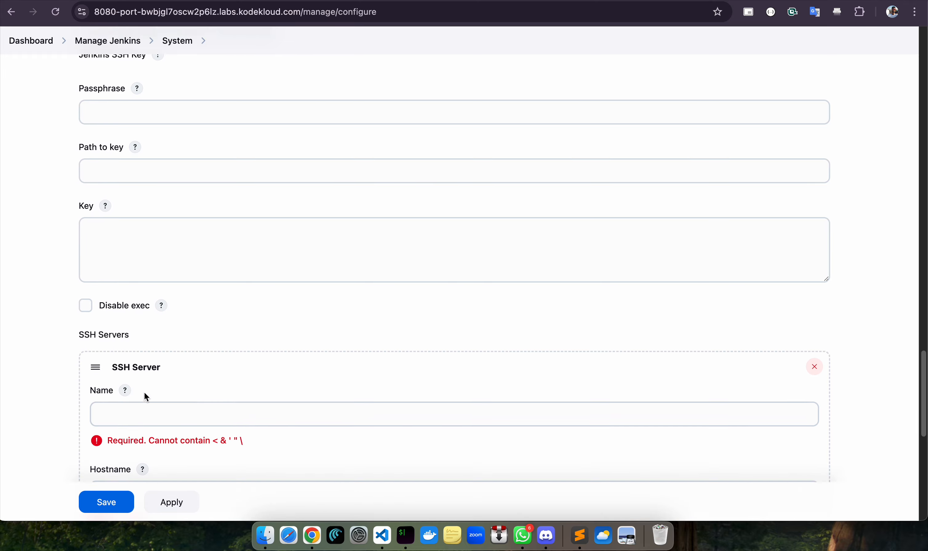
scroll(214, 320, down, 6)
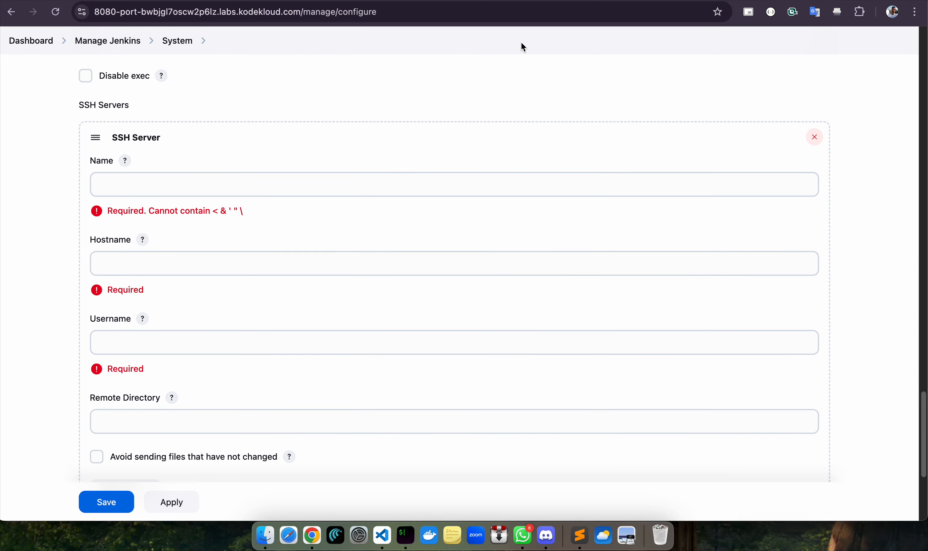
key(ctrl+shift+Tab)
click(721, 47)
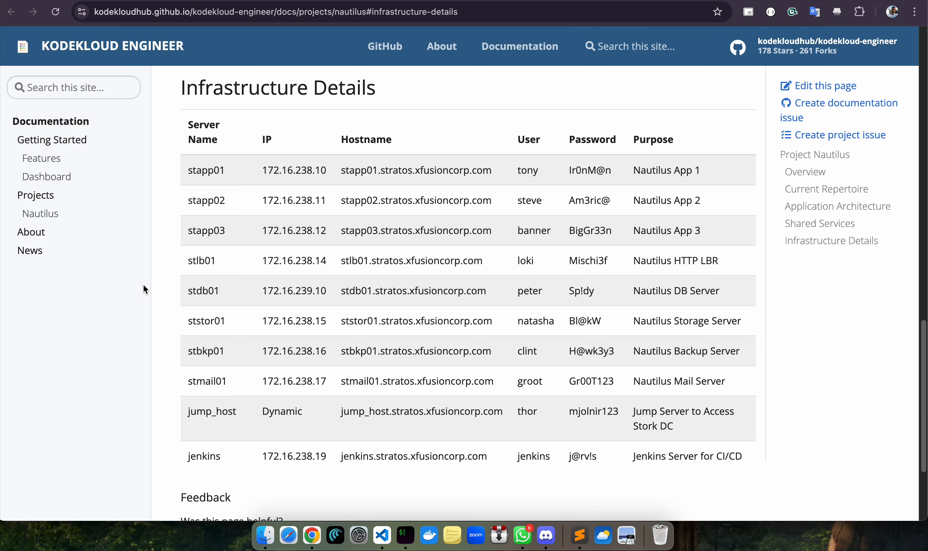
drag(184, 298, 217, 294)
key(super+c)
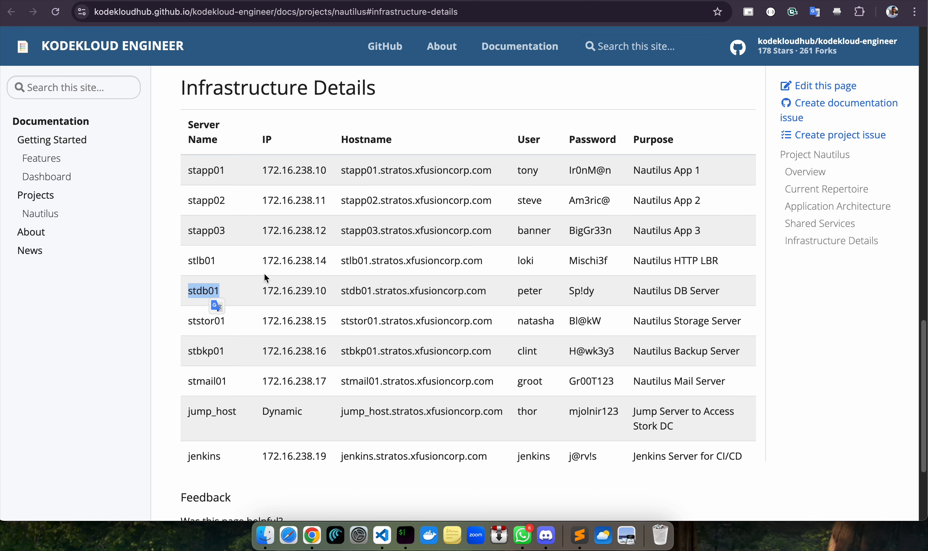
click(724, 1)
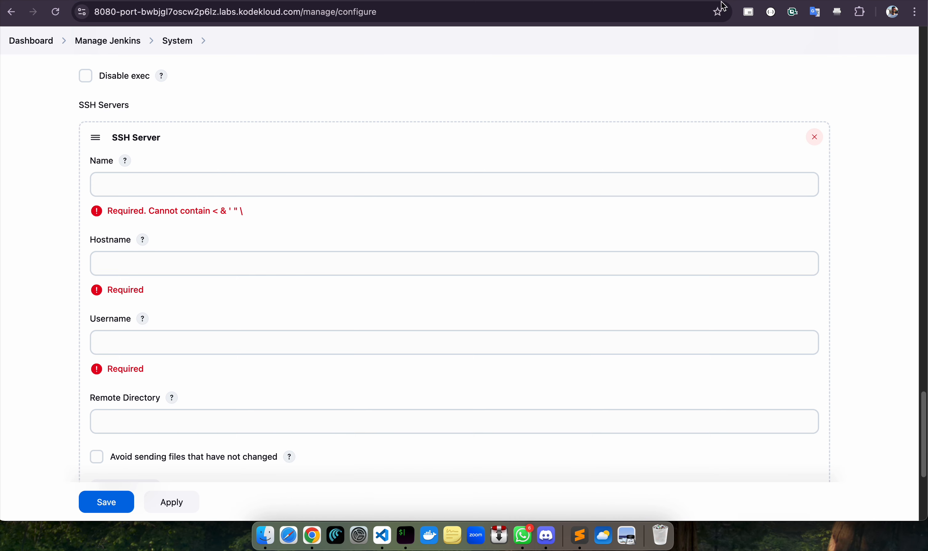
click(176, 173)
key(super+v)
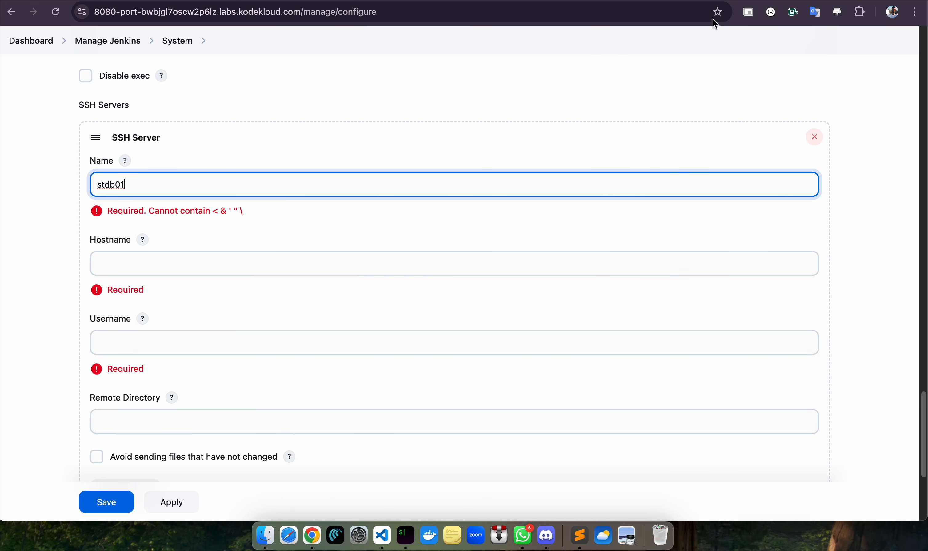
Set the stdb01 hostname to stdb01.stratos.xfusioncorp.com
click(532, 0)
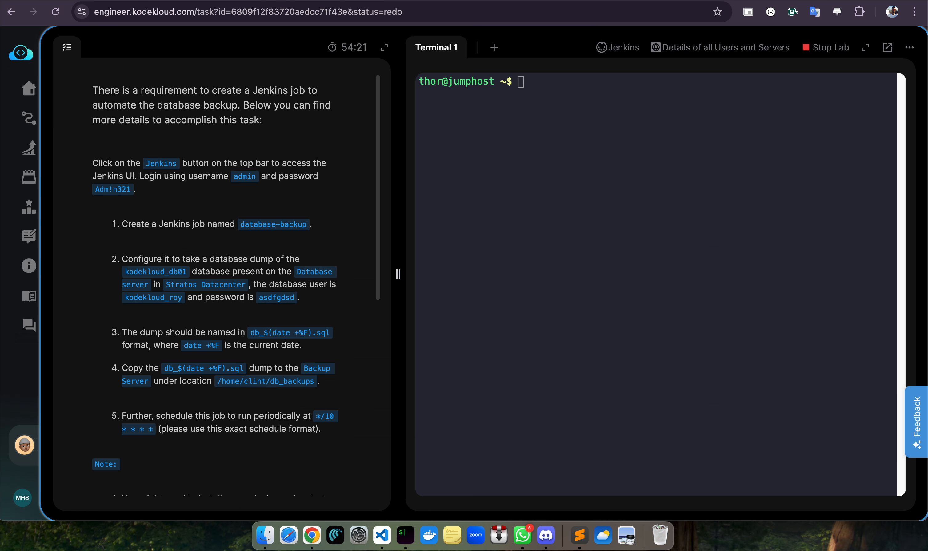
click(612, 0)
drag(340, 290, 484, 296)
key(super+c)
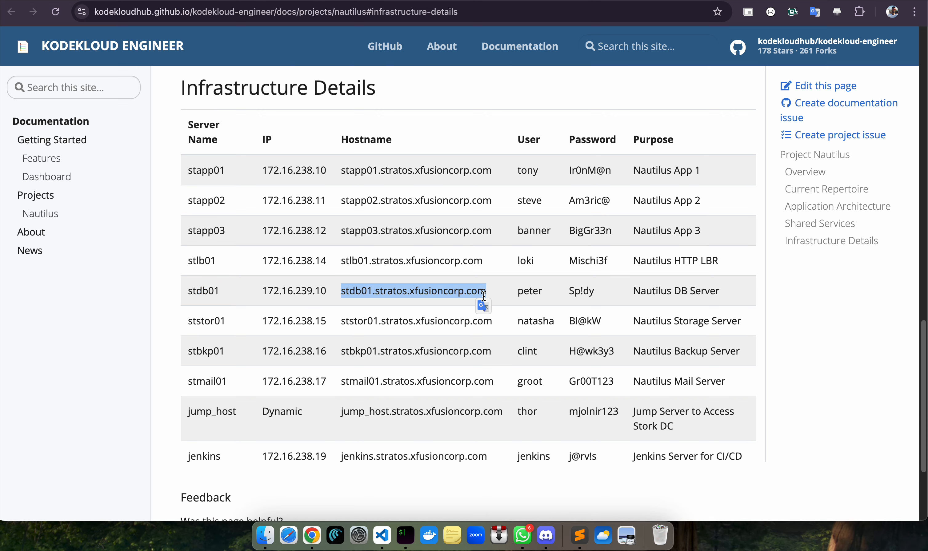
click(768, 1)
click(227, 242)
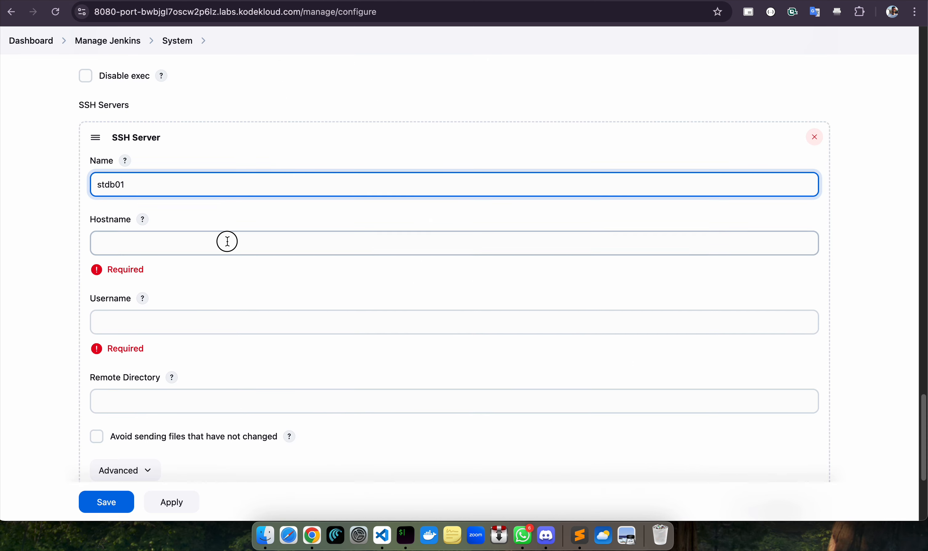
key(super+v)
Enable password authentication on stdb01 with the database server's password, and add a second server entry
click(640, 0)
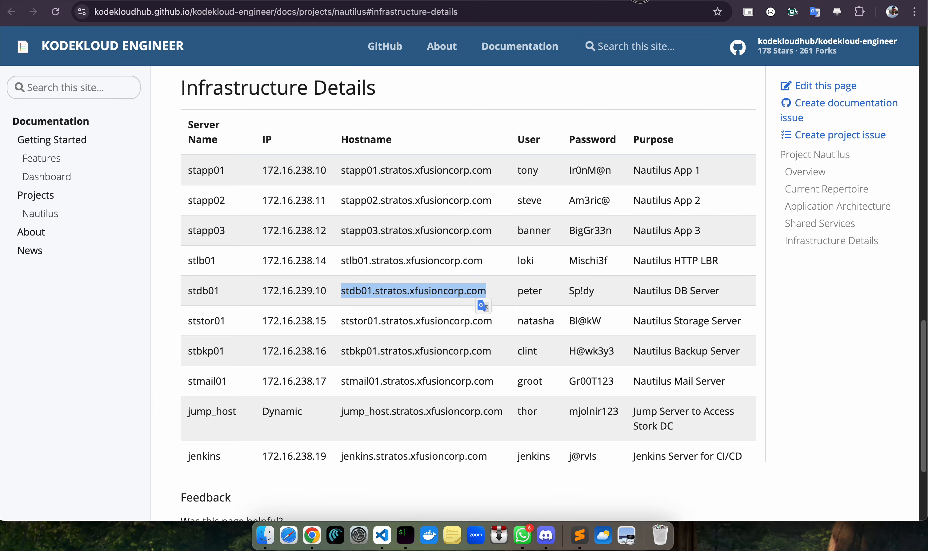
click(518, 291)
drag(568, 292, 595, 298)
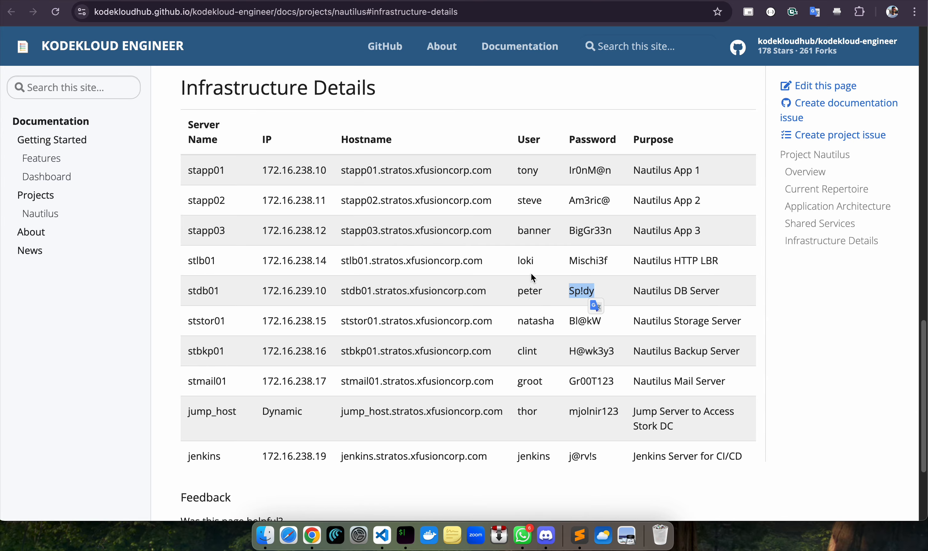
click(396, 1)
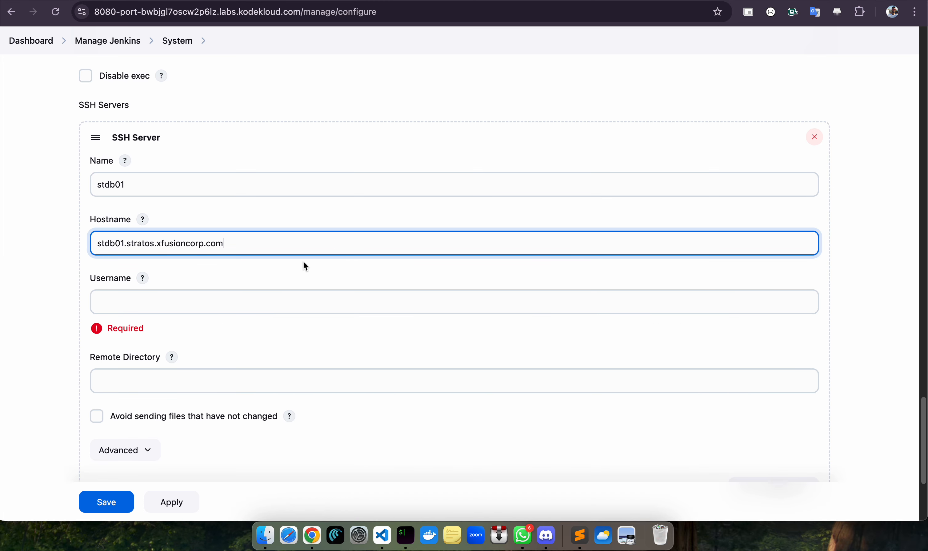
click(236, 300)
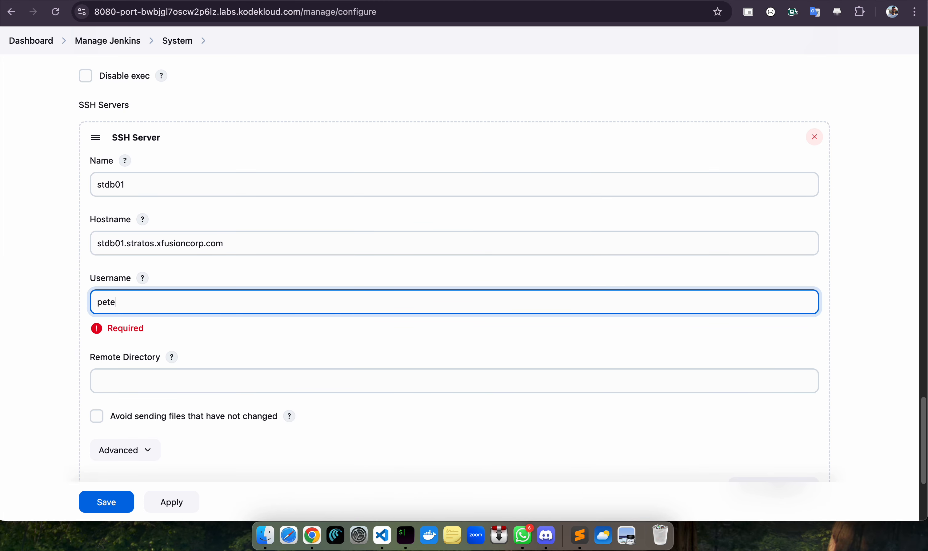
scroll(163, 358, down, 3)
click(123, 356)
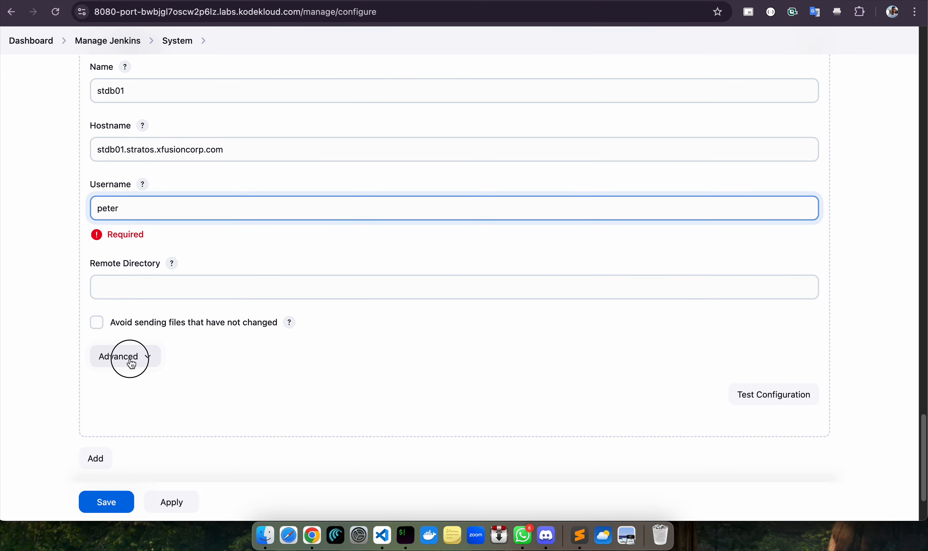
click(116, 370)
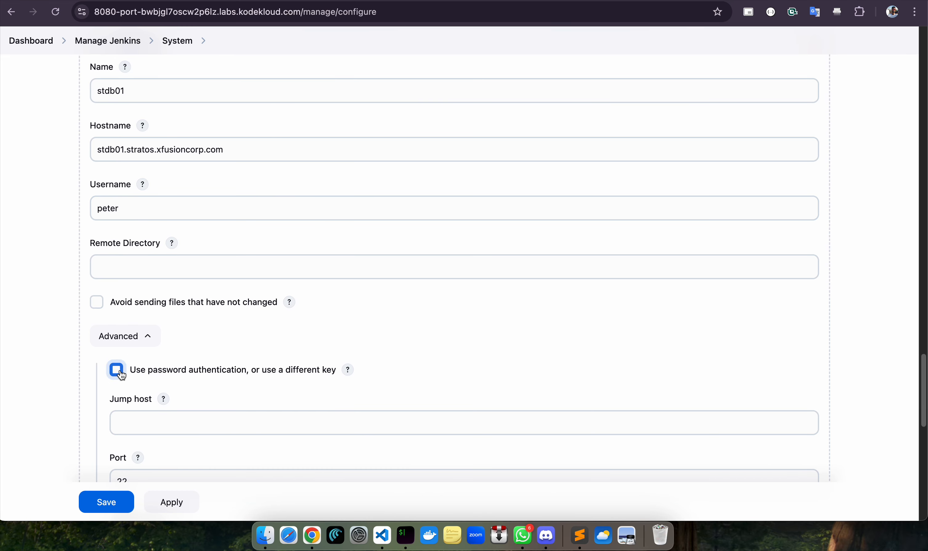
scroll(275, 413, down, 3)
click(243, 313)
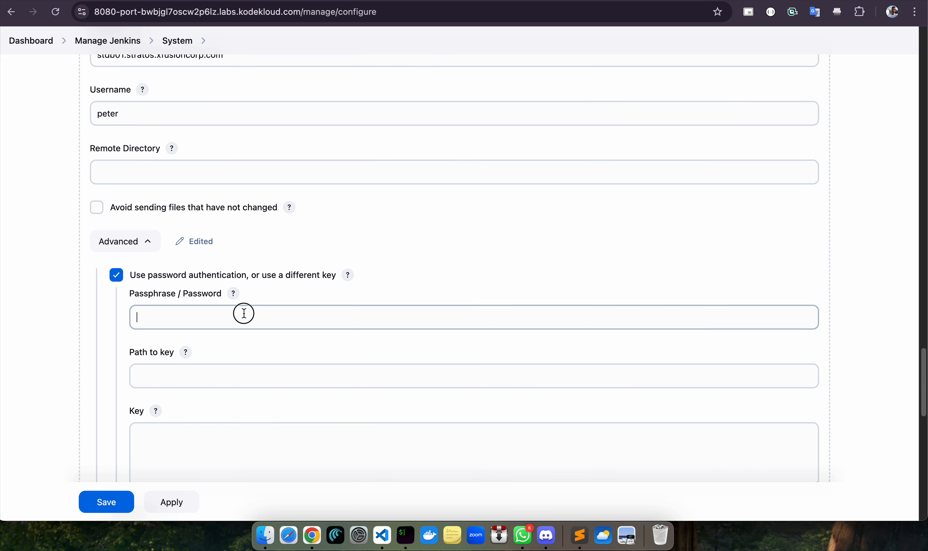
key(super+v)
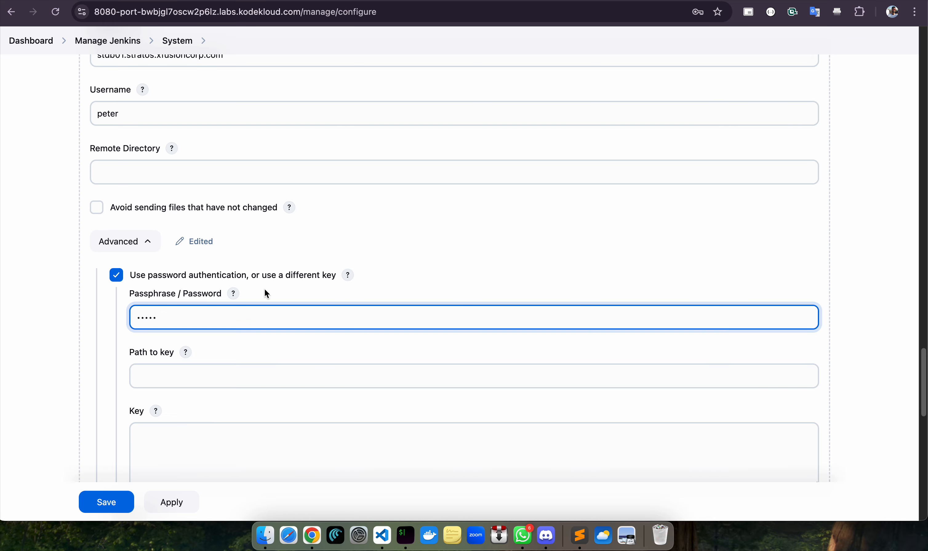
scroll(201, 366, down, 20)
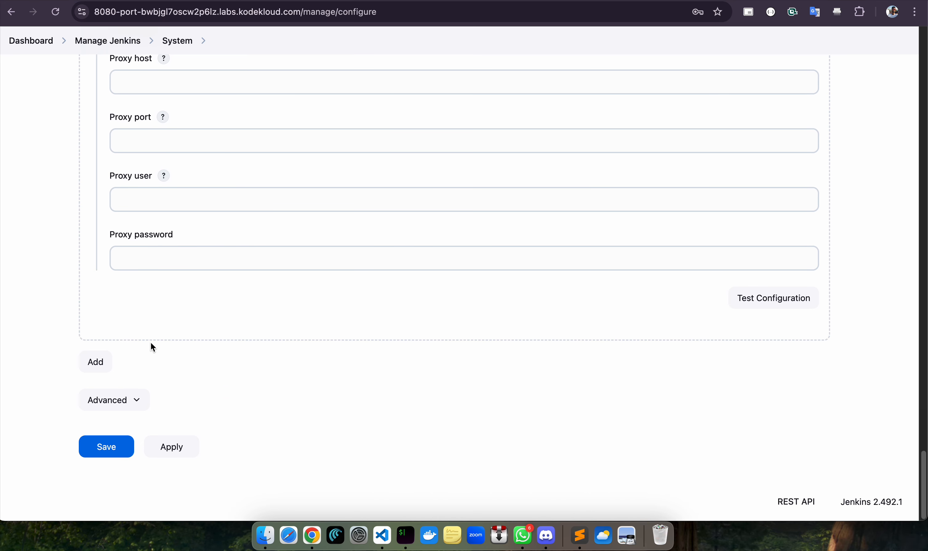
click(96, 362)
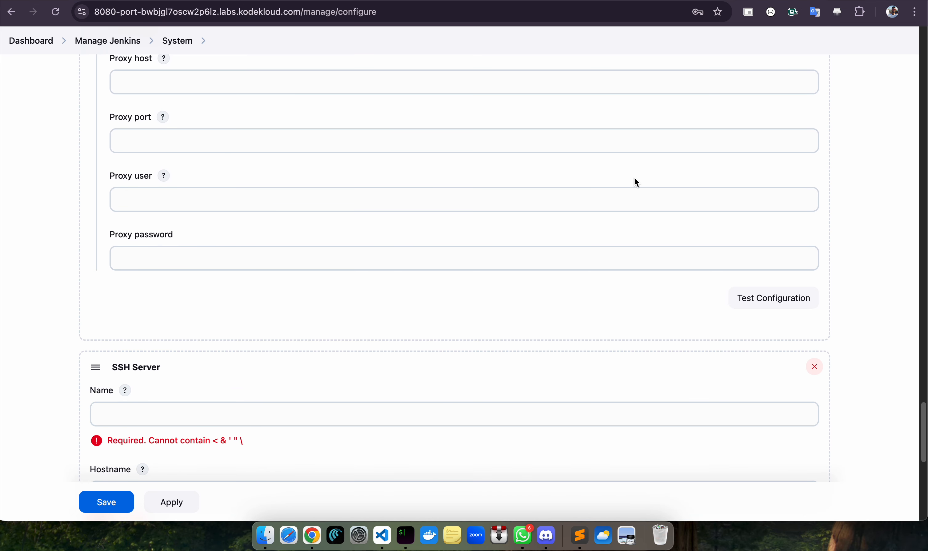
Name the new SSH server entry stbkp01
click(561, 1)
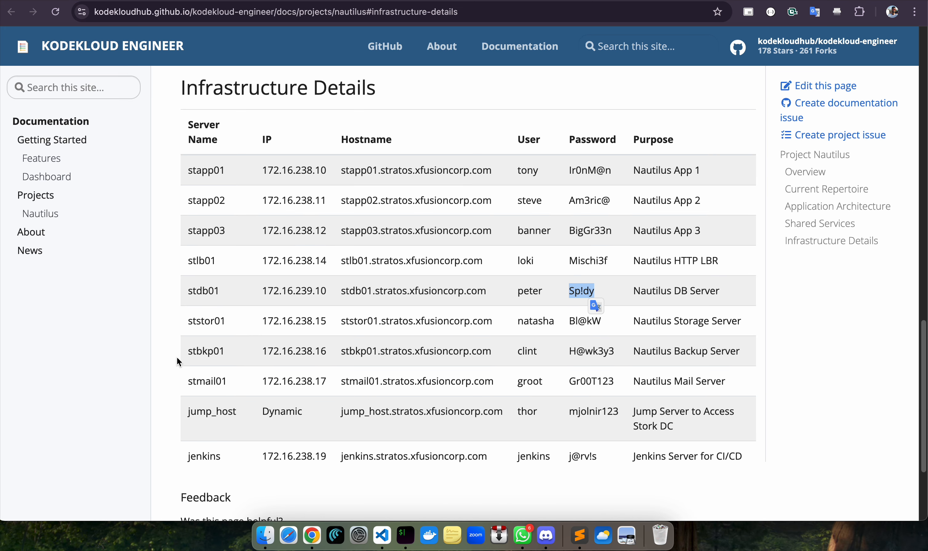
drag(188, 350, 226, 350)
key(super+c)
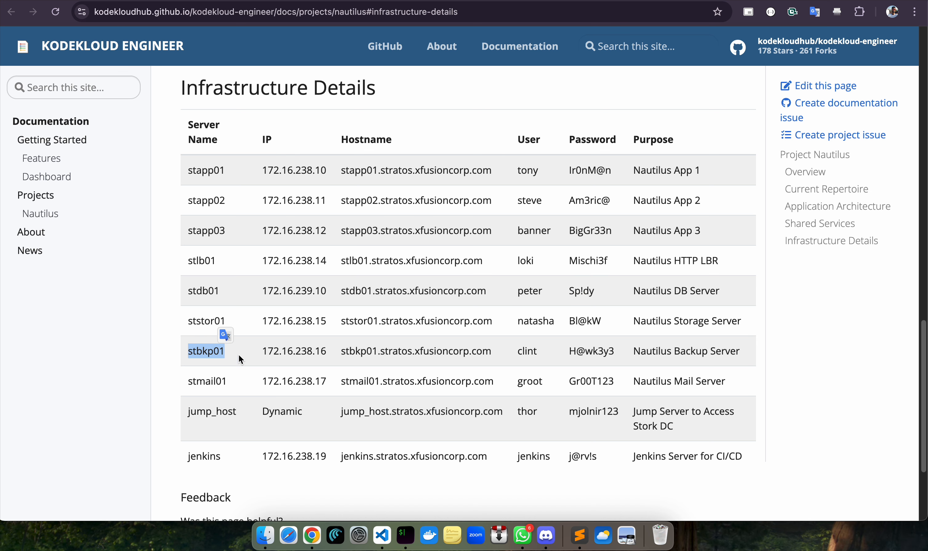
click(665, 1)
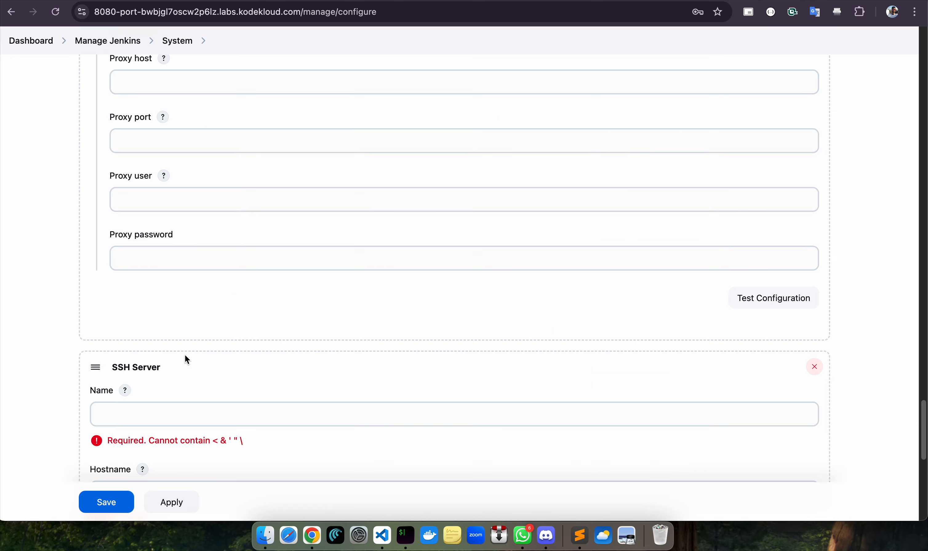
click(188, 417)
scroll(188, 416, down, 1)
key(super+v)
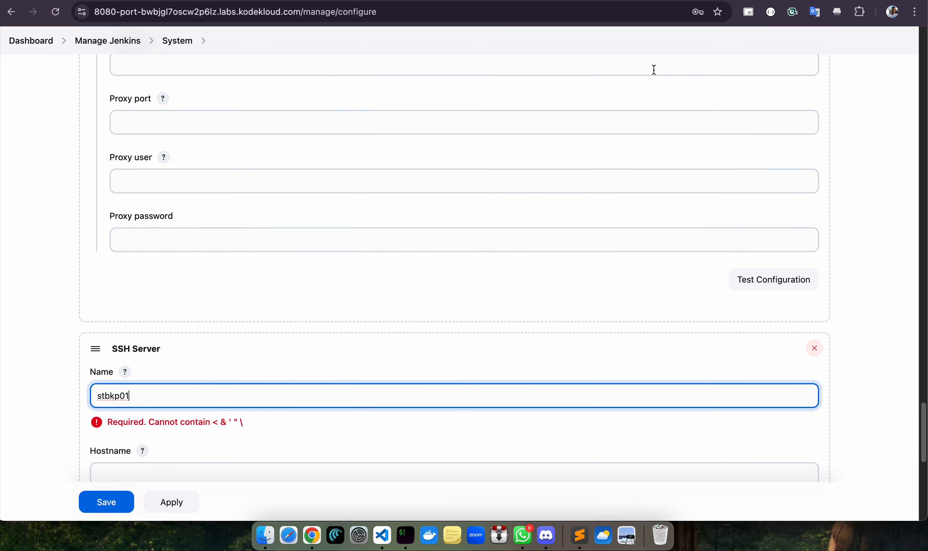
Set the stbkp01 hostname to stbkp01.stratos.xfusioncorp.com
click(528, 0)
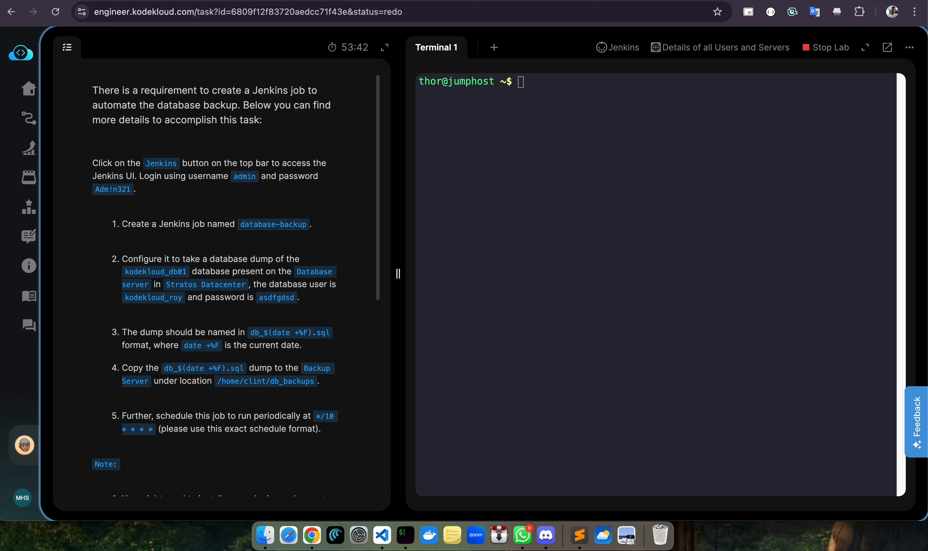
click(386, 1)
click(520, 0)
click(607, 2)
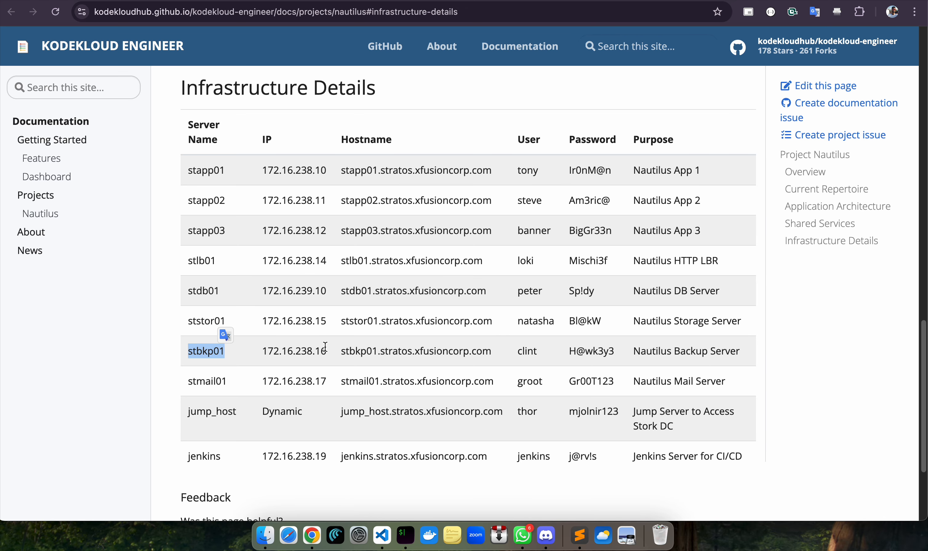
drag(341, 355, 503, 356)
key(super+c)
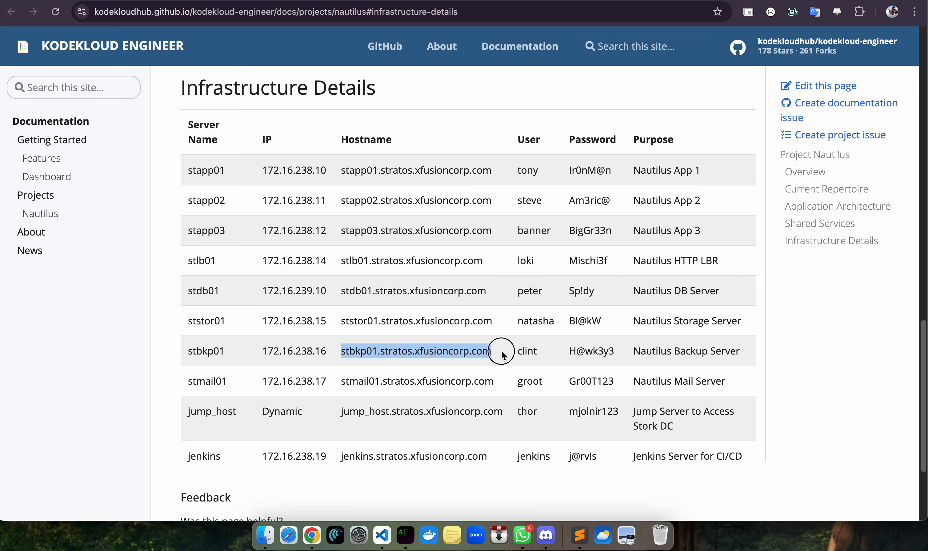
click(425, 2)
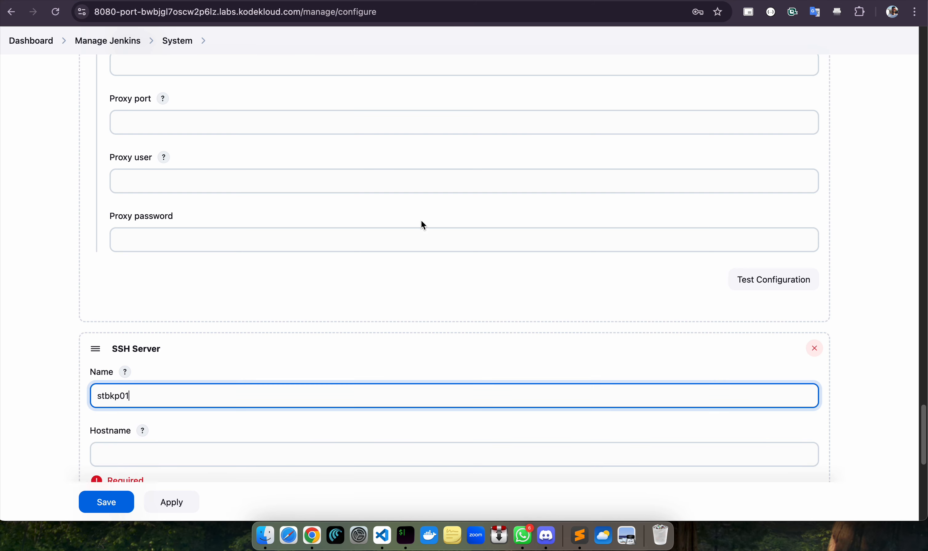
click(179, 446)
key(super+v)
scroll(504, 257, down, 5)
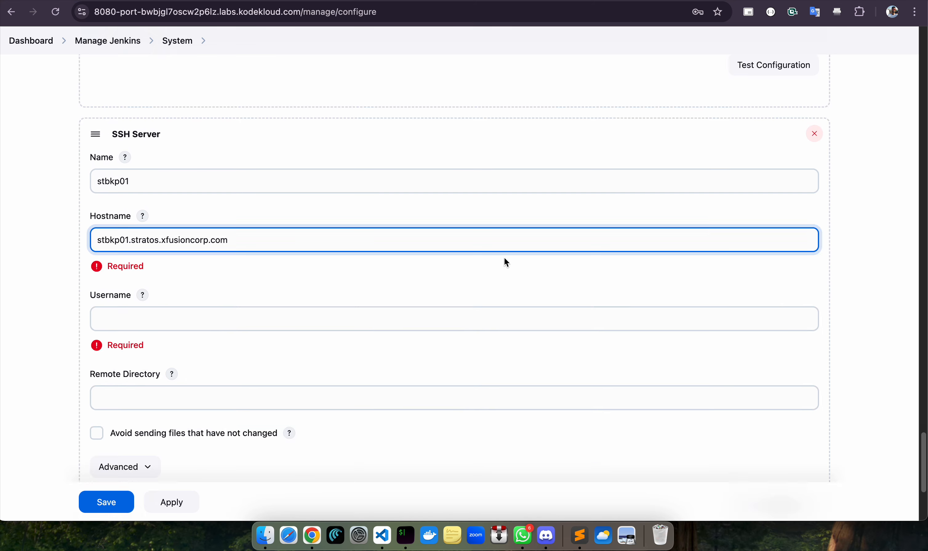
Enter the backup server's login user and enable password authentication with its password
click(637, 3)
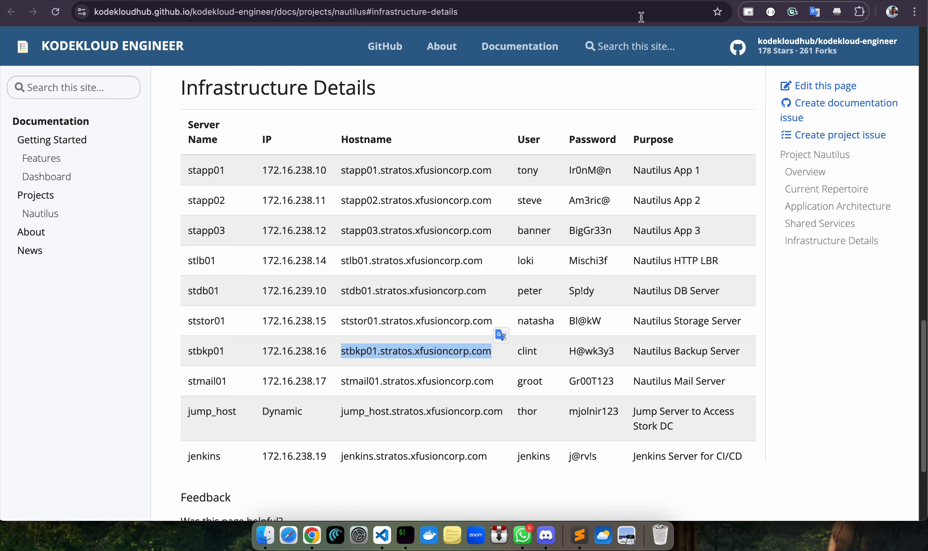
drag(570, 349, 611, 347)
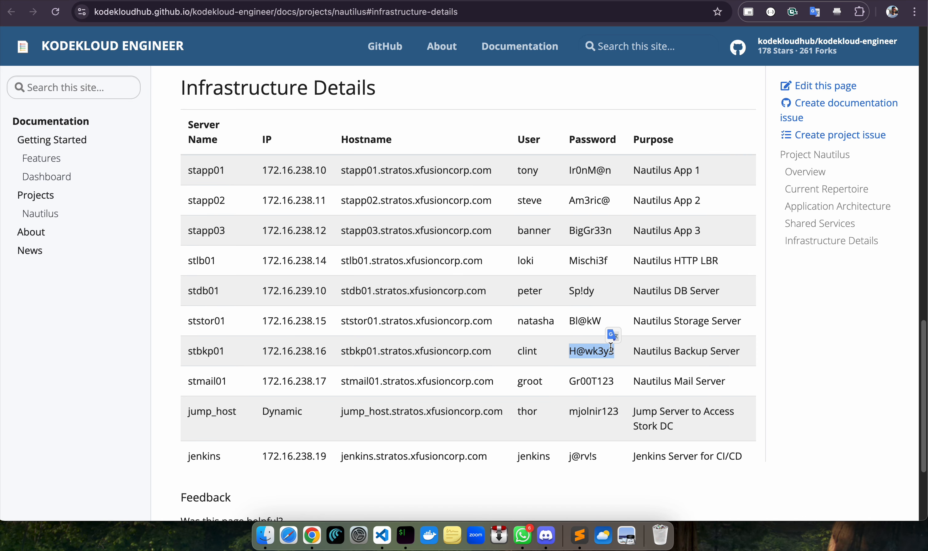
drag(538, 352, 488, 341)
click(821, 2)
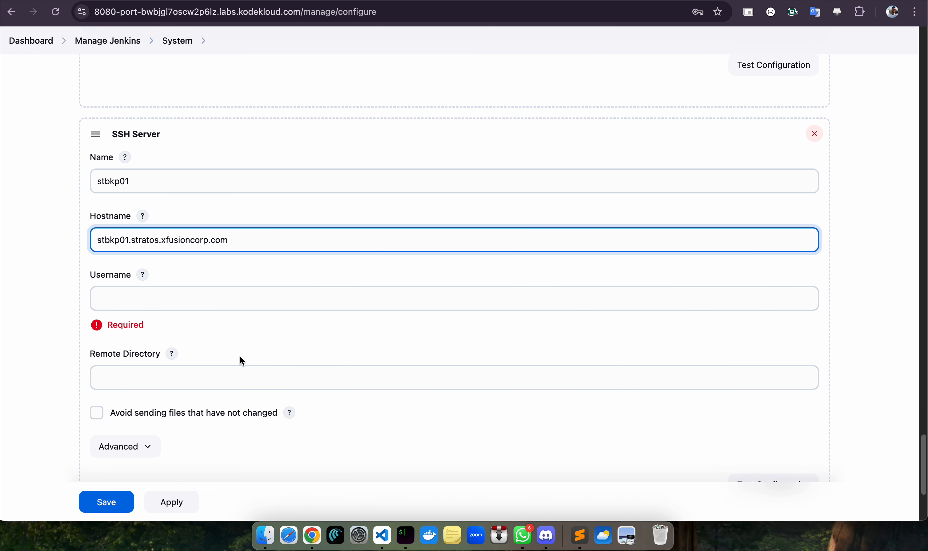
click(252, 294)
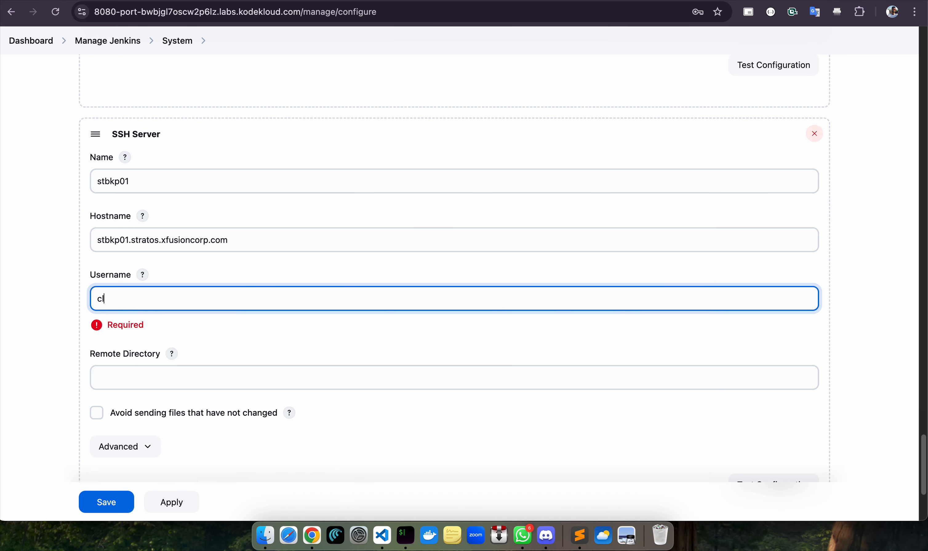
text(clint)
scroll(328, 273, down, 3)
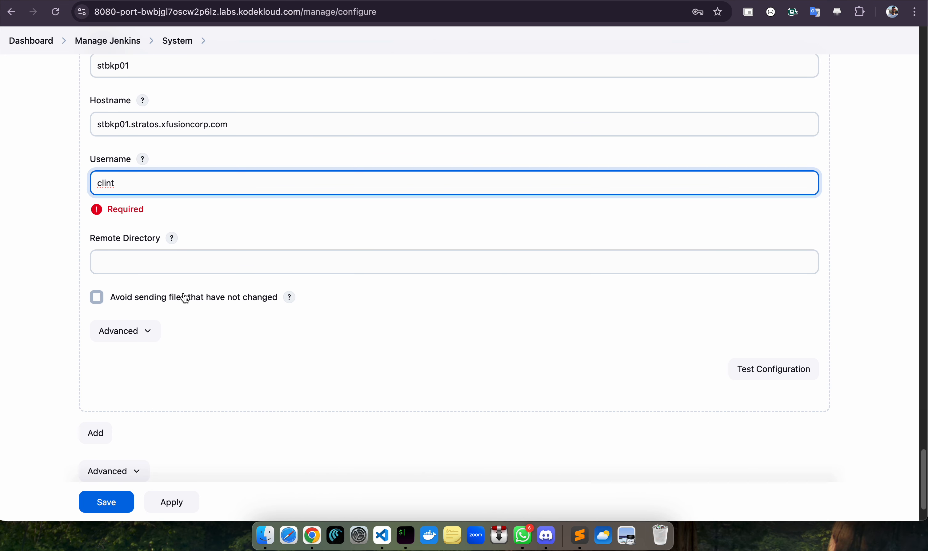
click(153, 333)
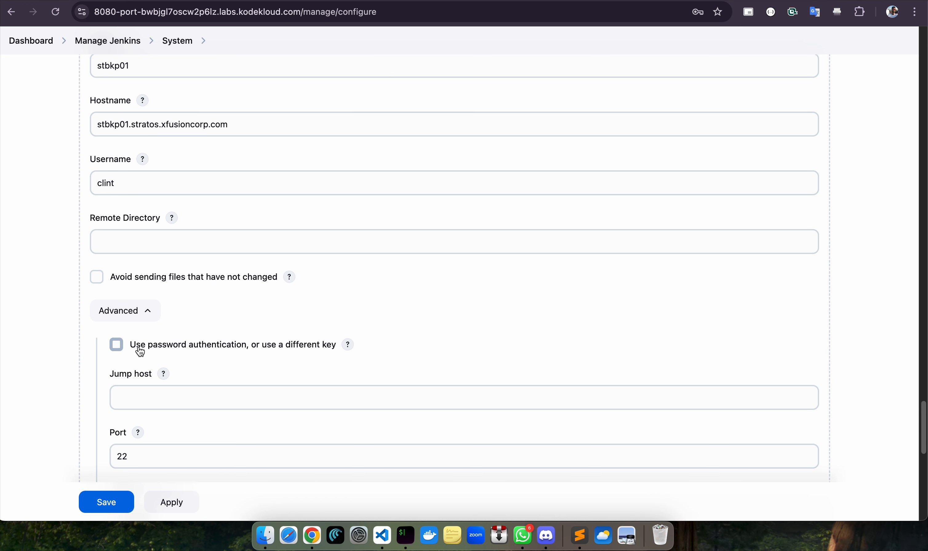
click(140, 346)
click(235, 383)
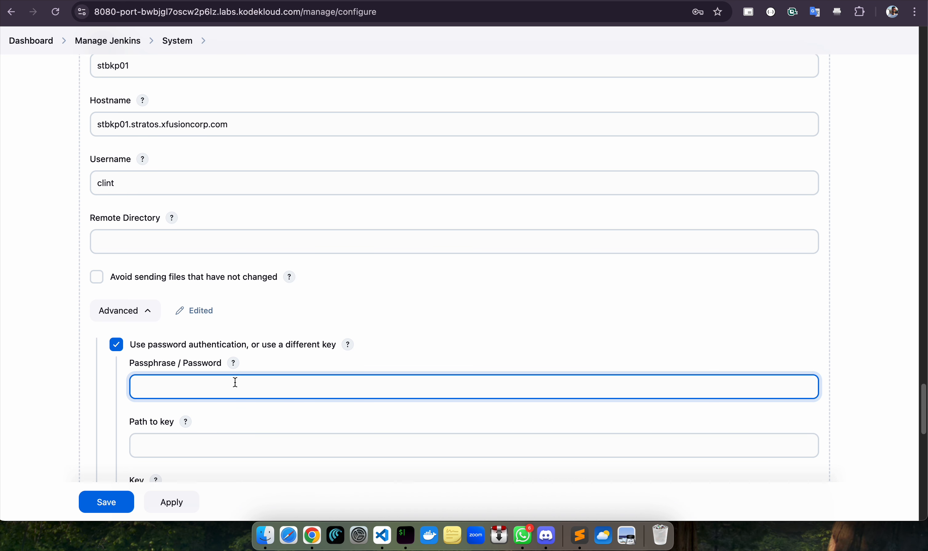
text(H@wk3y3)
Test the stbkp01 SSH connection until it reports success
scroll(87, 349, down, 2)
scroll(103, 346, down, 5)
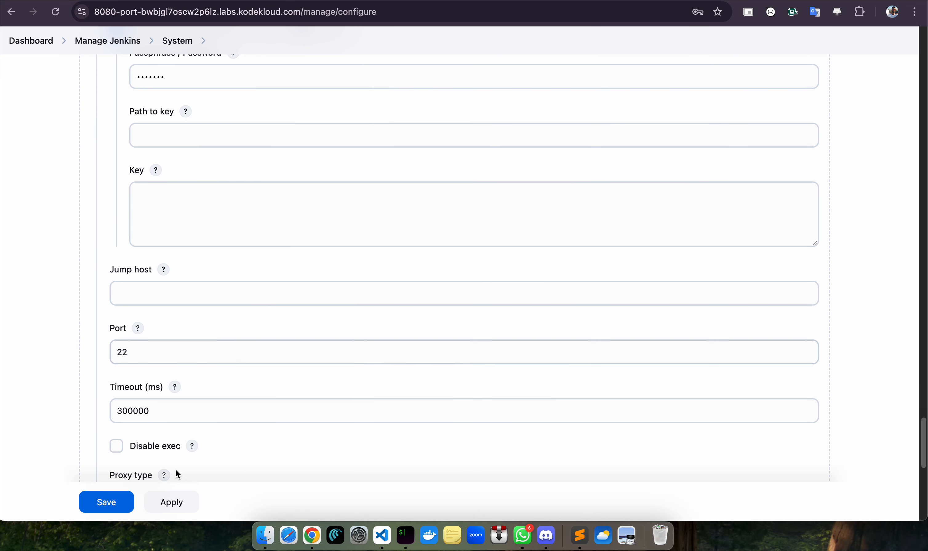
scroll(172, 394, down, 6)
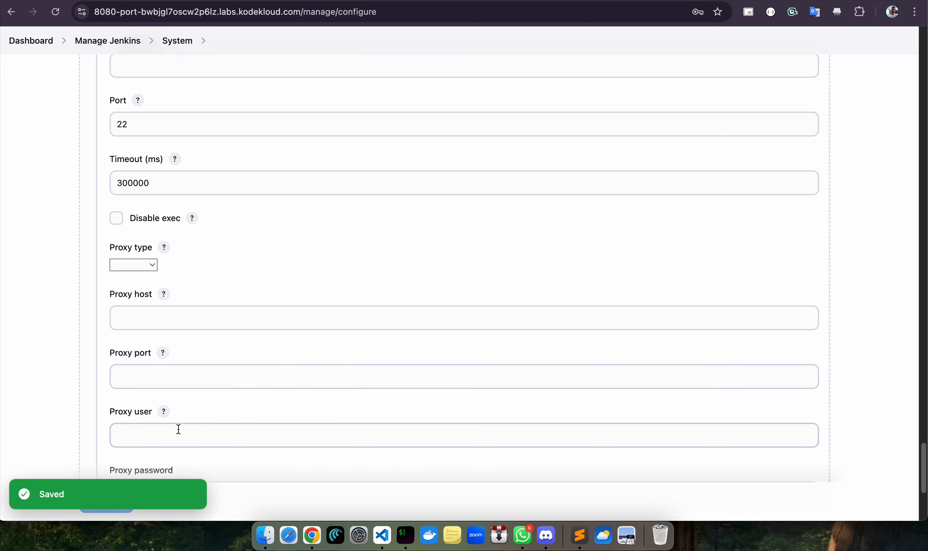
scroll(437, 296, down, 5)
scroll(560, 323, up, 10)
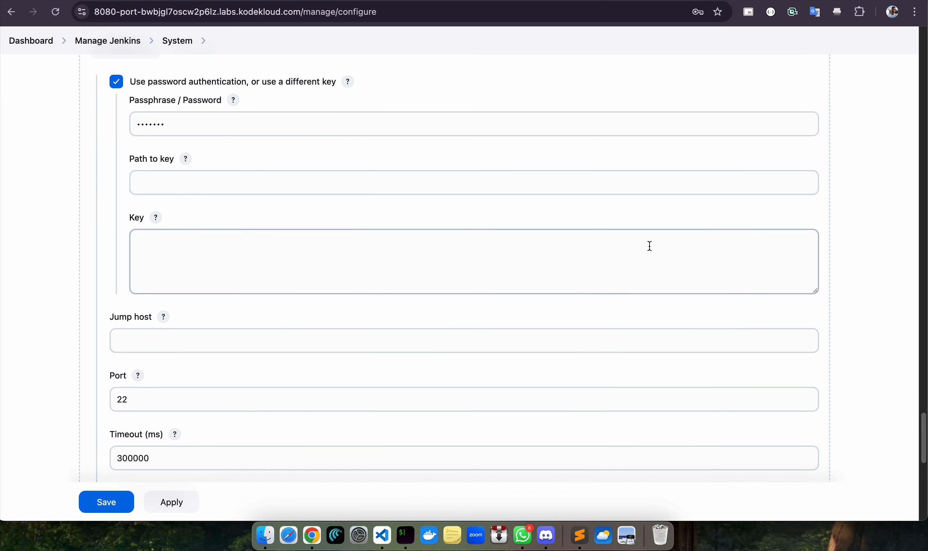
scroll(650, 245, up, 12)
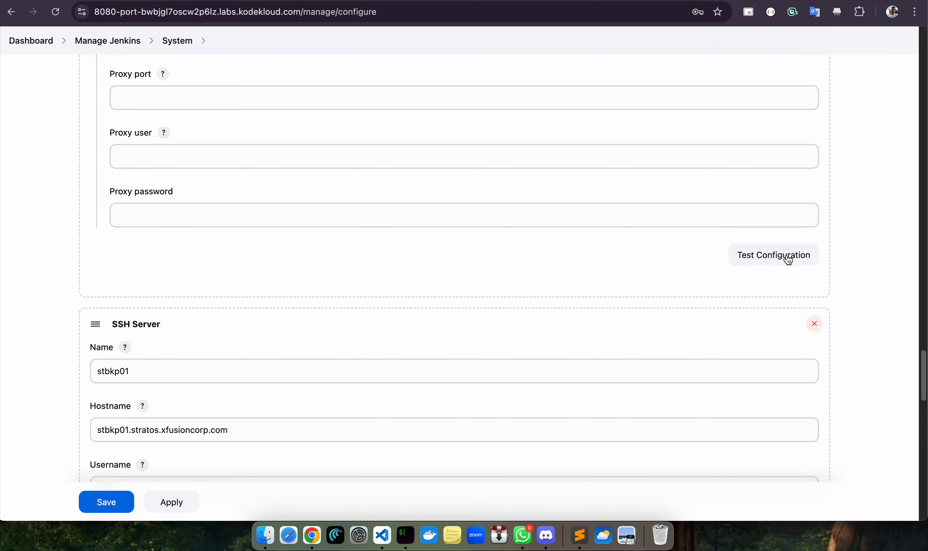
click(772, 258)
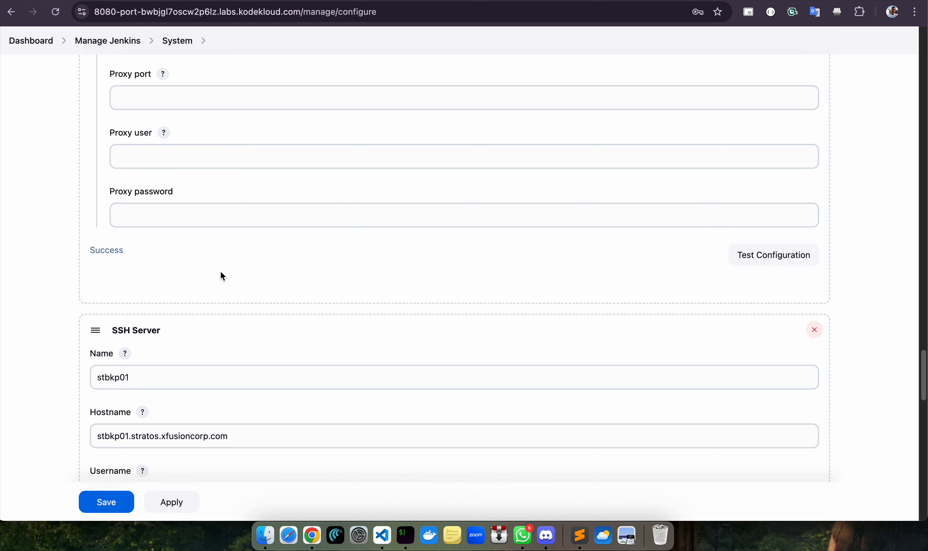
scroll(607, 219, up, 10)
scroll(704, 304, down, 5)
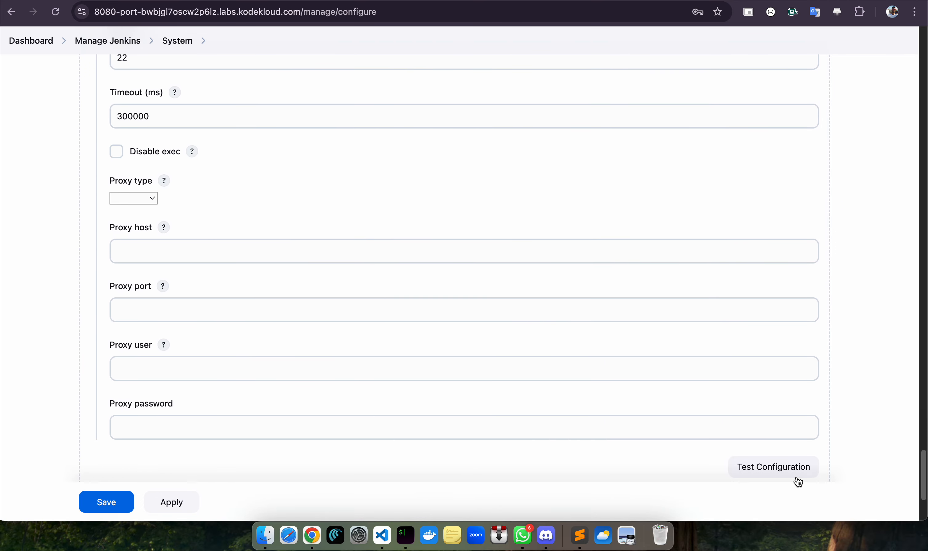
click(789, 471)
scroll(674, 280, up, 8)
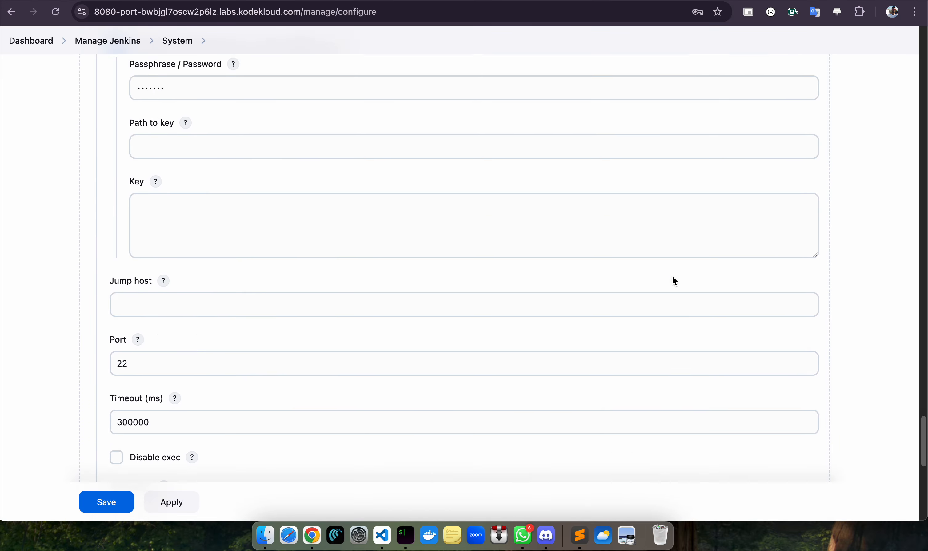
scroll(675, 282, down, 5)
scroll(717, 308, up, 20)
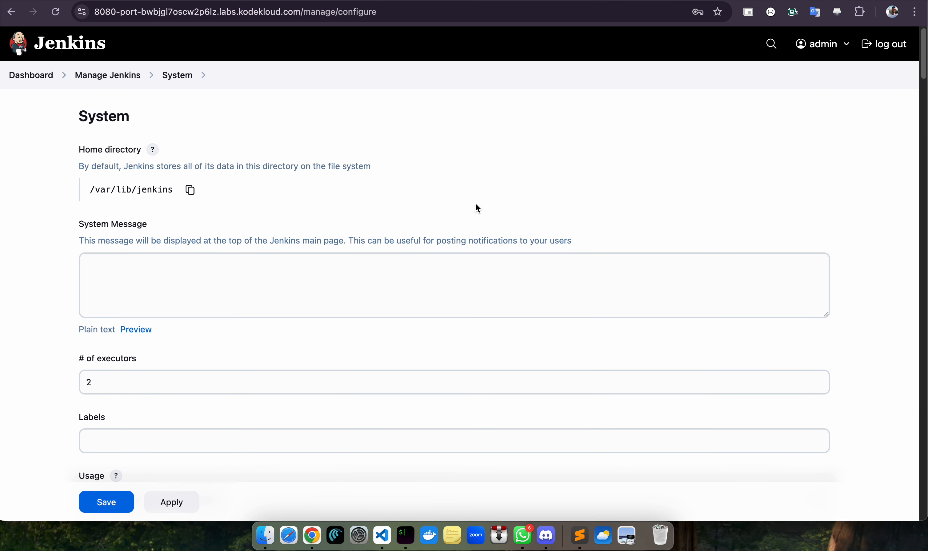
Create a freestyle project named database-backup via New Item, copying the name from the task
click(27, 81)
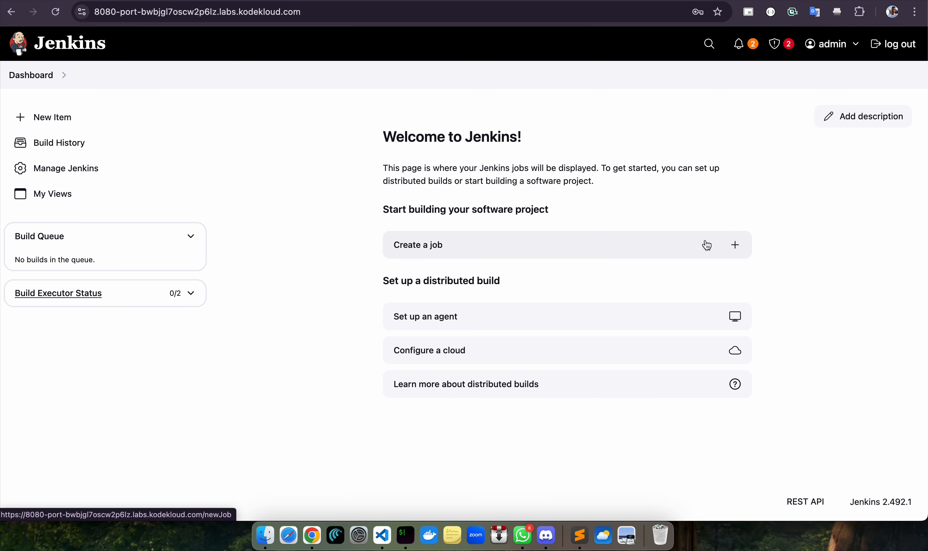
click(734, 247)
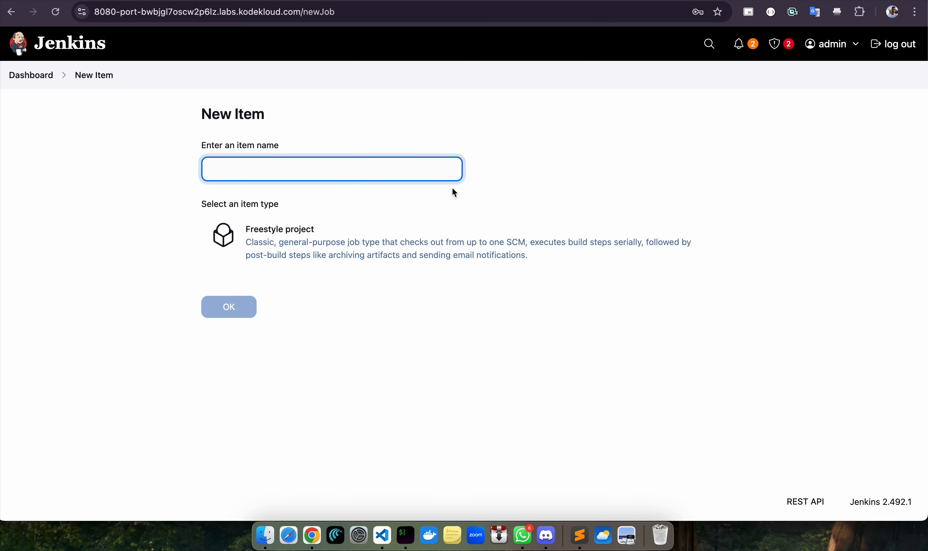
click(322, 169)
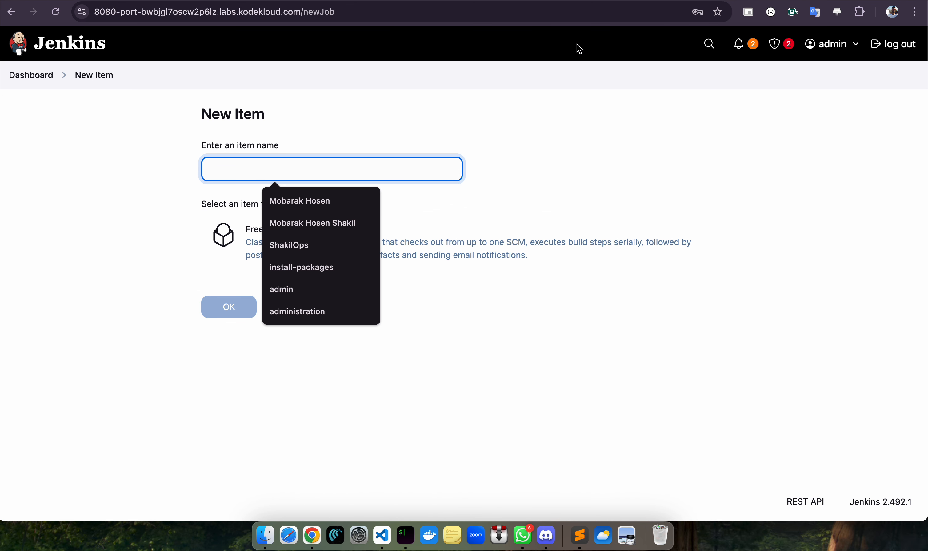
click(485, 2)
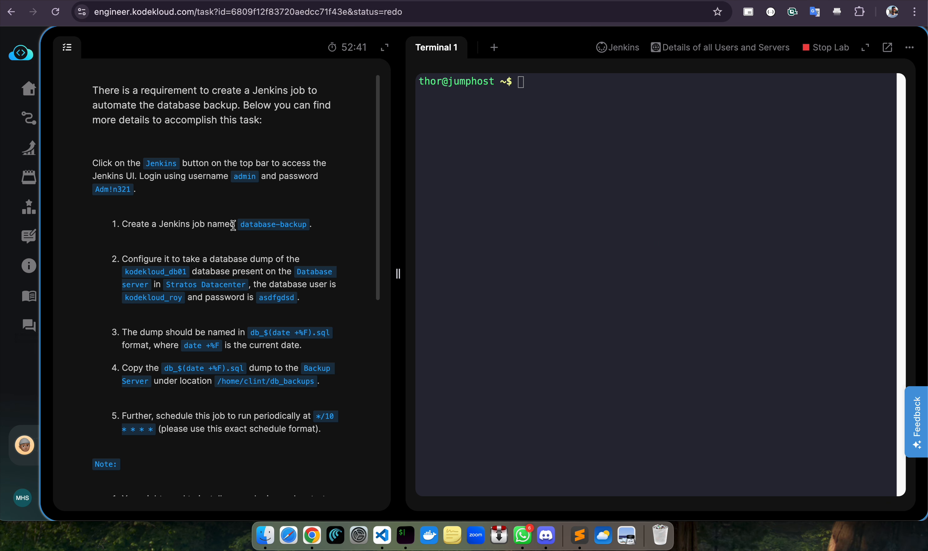
drag(241, 226, 310, 226)
key(super+c)
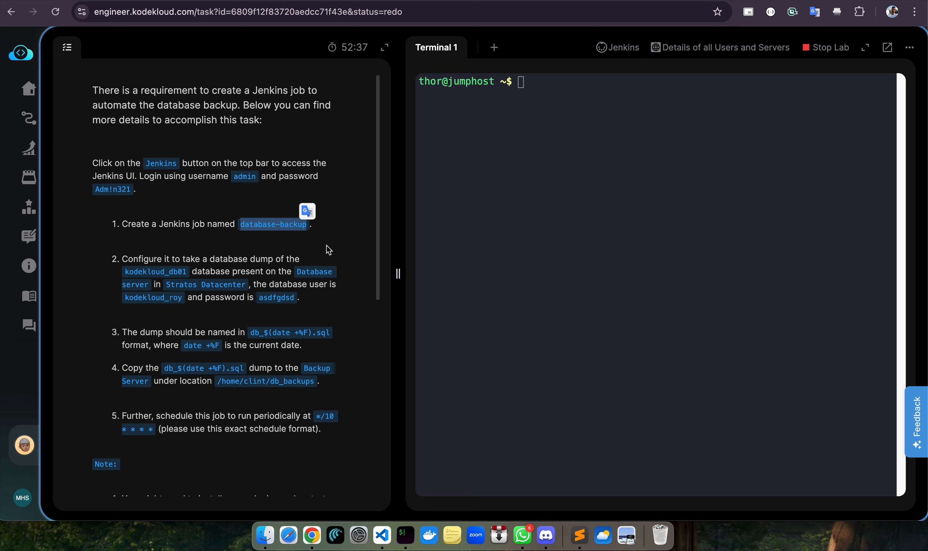
click(769, 0)
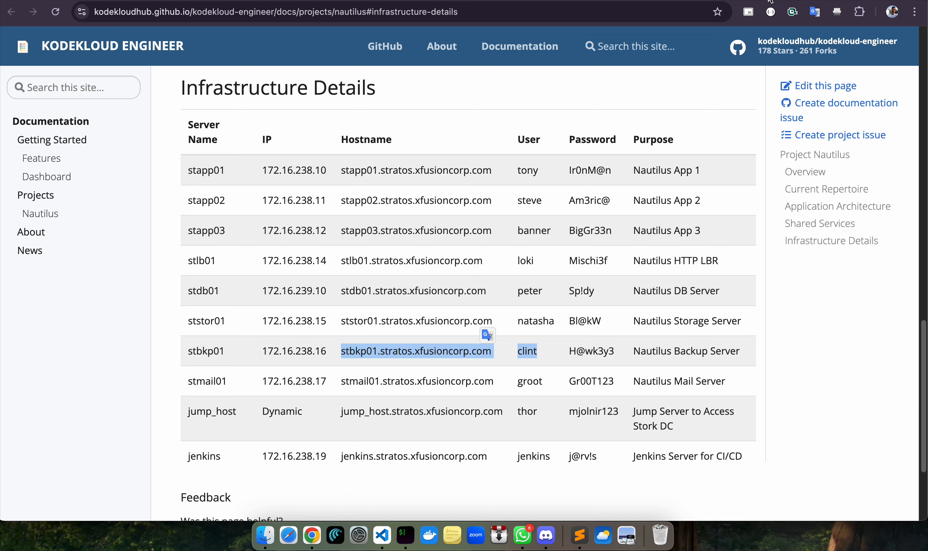
click(433, 0)
click(282, 174)
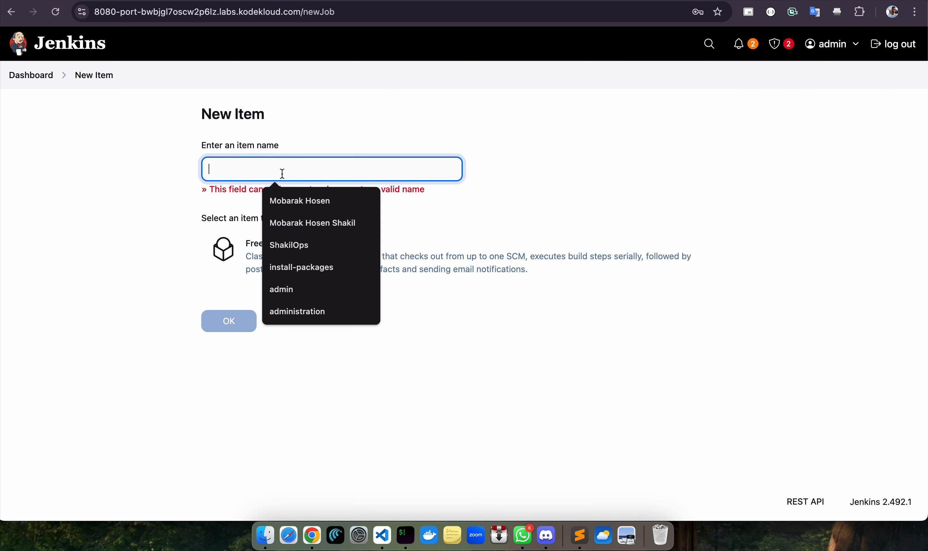
key(super+v)
click(261, 233)
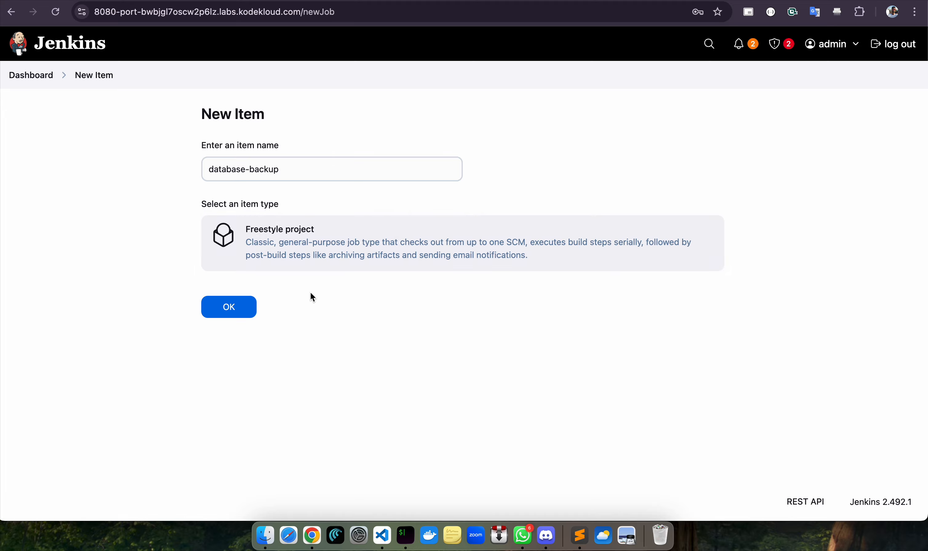
click(234, 308)
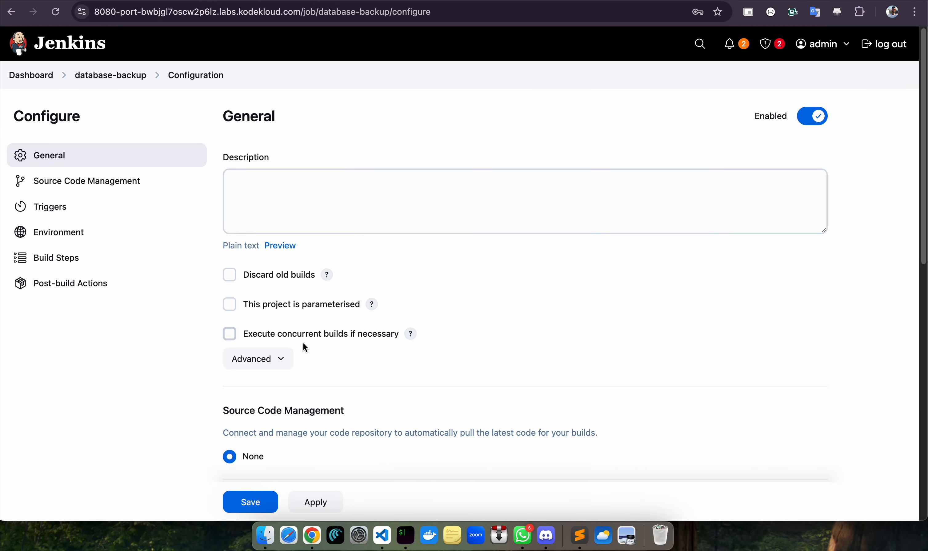
Enable Build periodically and paste the schedule */10 * * * *, copied from the task text
scroll(303, 344, down, 10)
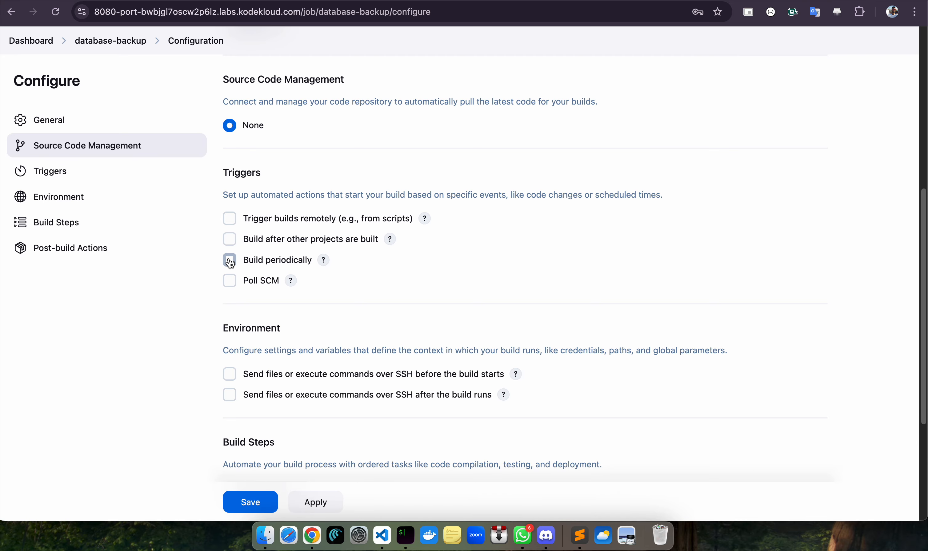
click(236, 262)
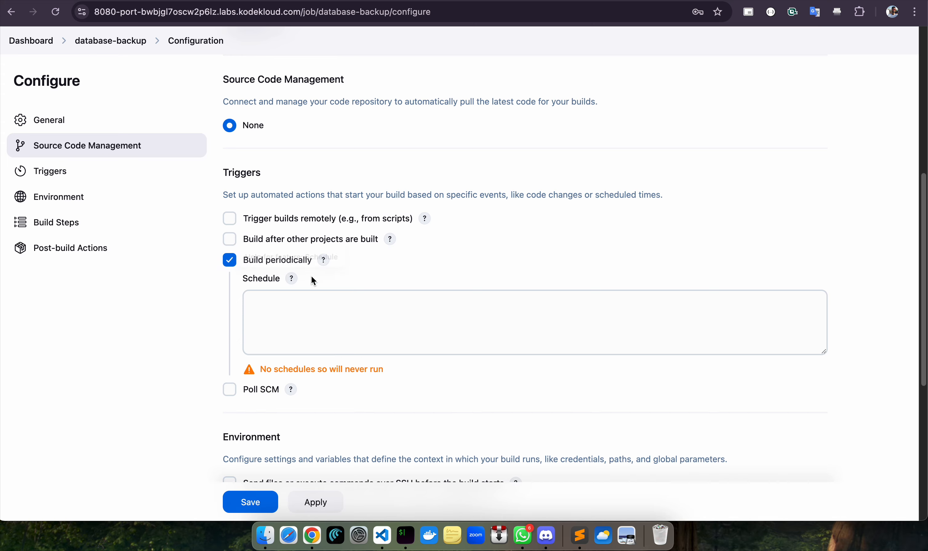
click(317, 312)
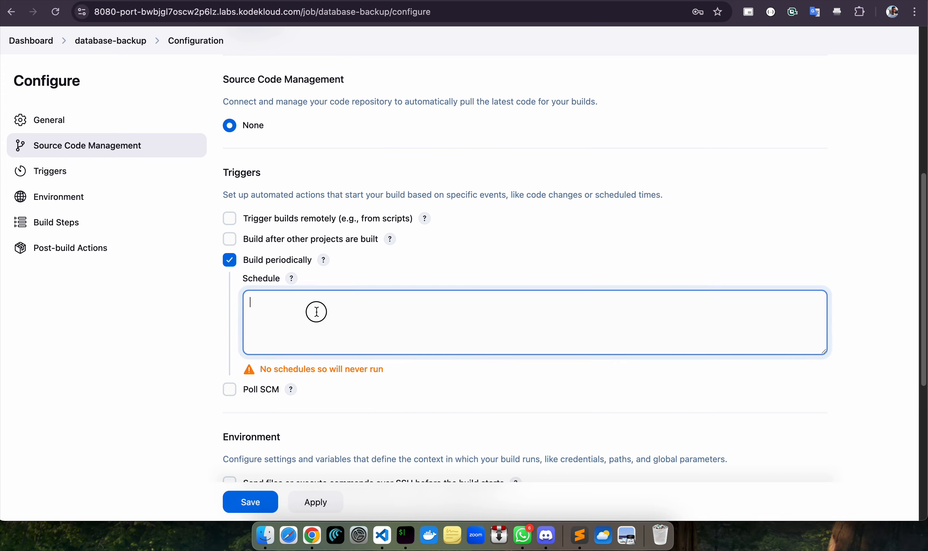
click(527, 0)
click(309, 298)
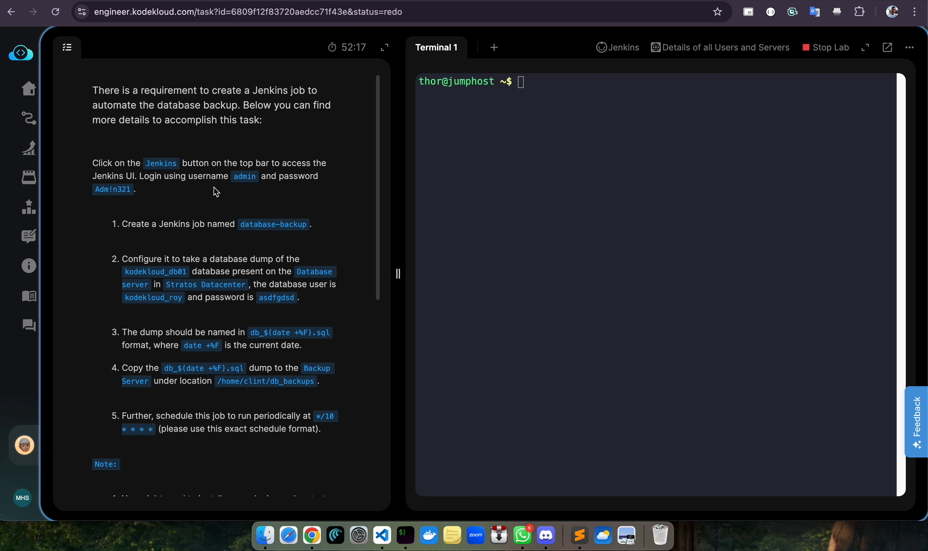
scroll(222, 282, down, 2)
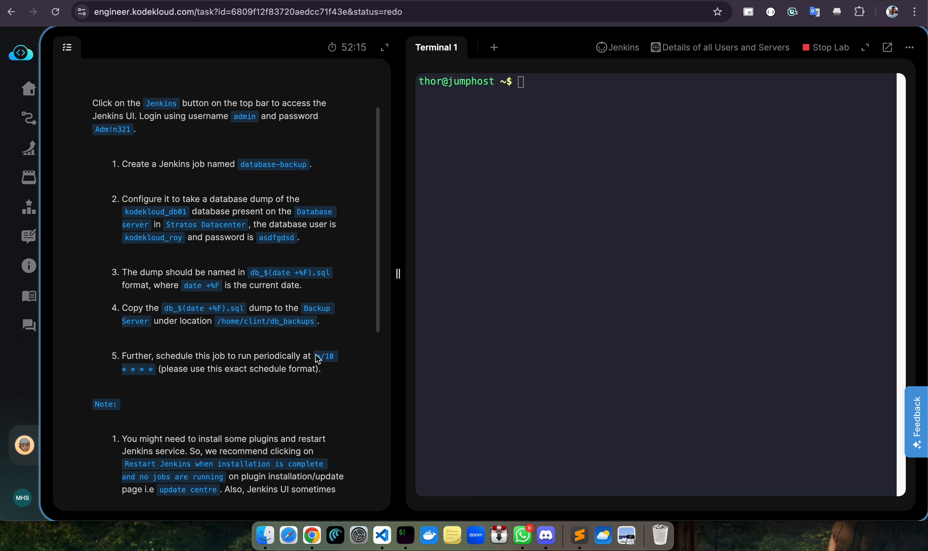
drag(318, 360, 154, 369)
key(super+c)
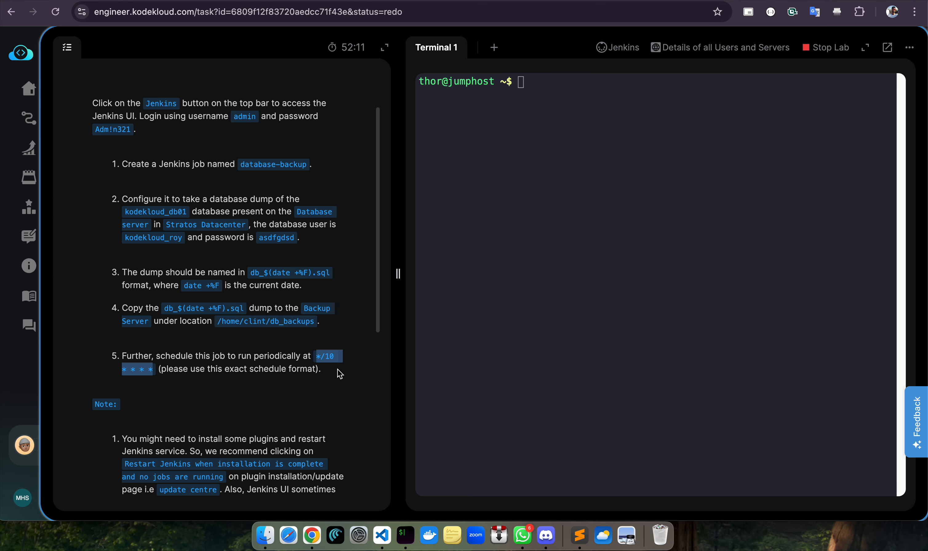
click(742, 1)
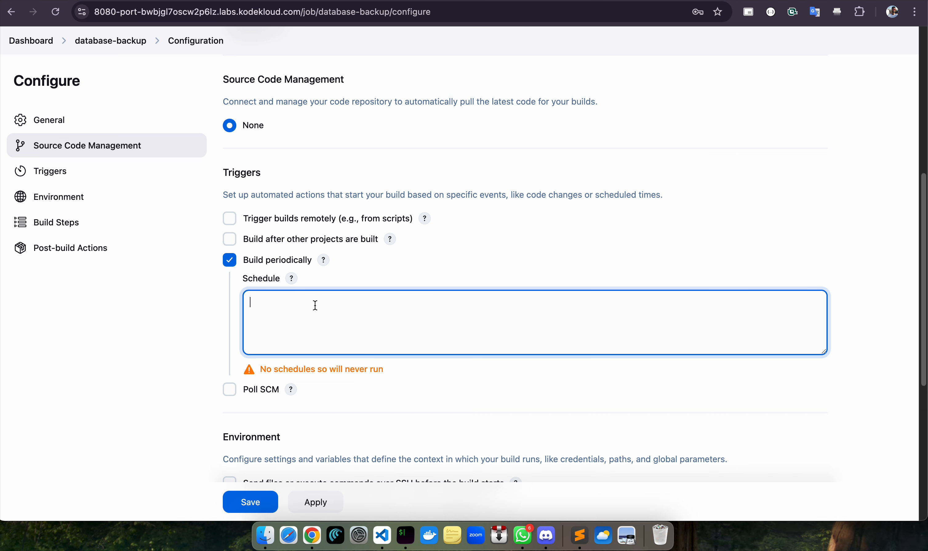
key(super+v)
scroll(507, 234, down, 6)
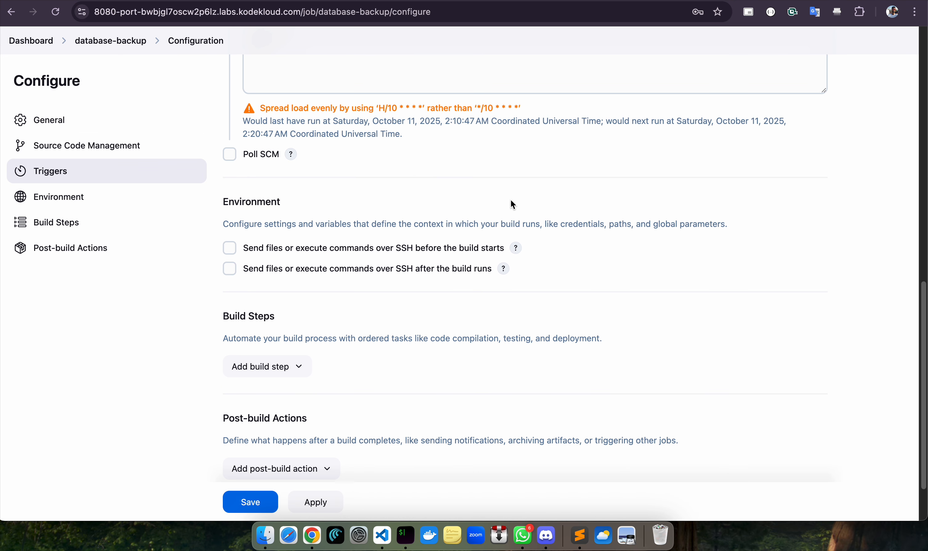
scroll(452, 245, down, 2)
Add a 'Send files or execute commands over SSH' build step targeting server stdb01
click(262, 297)
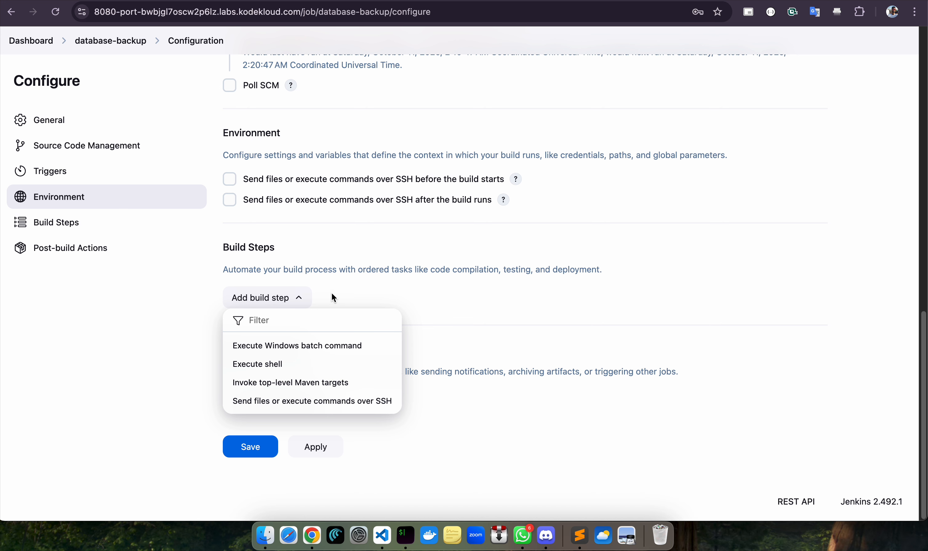
click(313, 400)
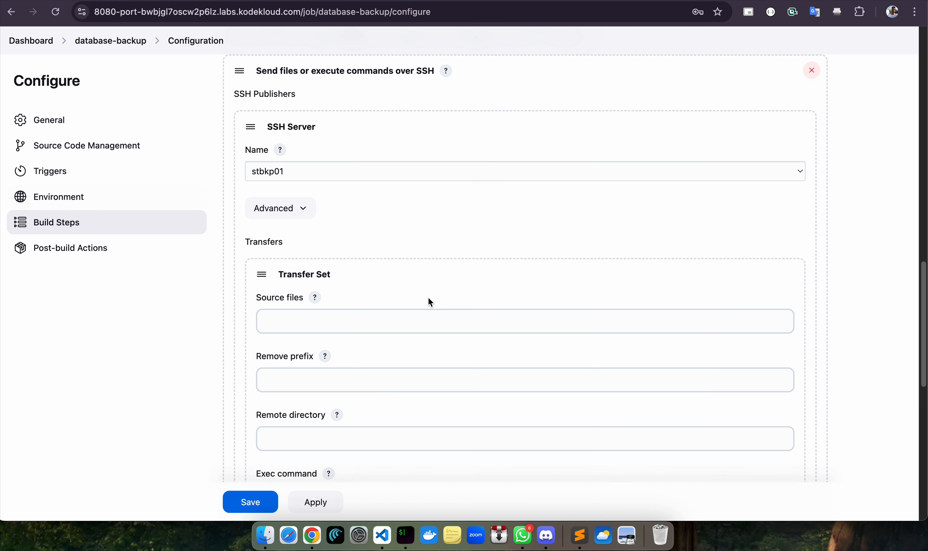
scroll(447, 288, down, 3)
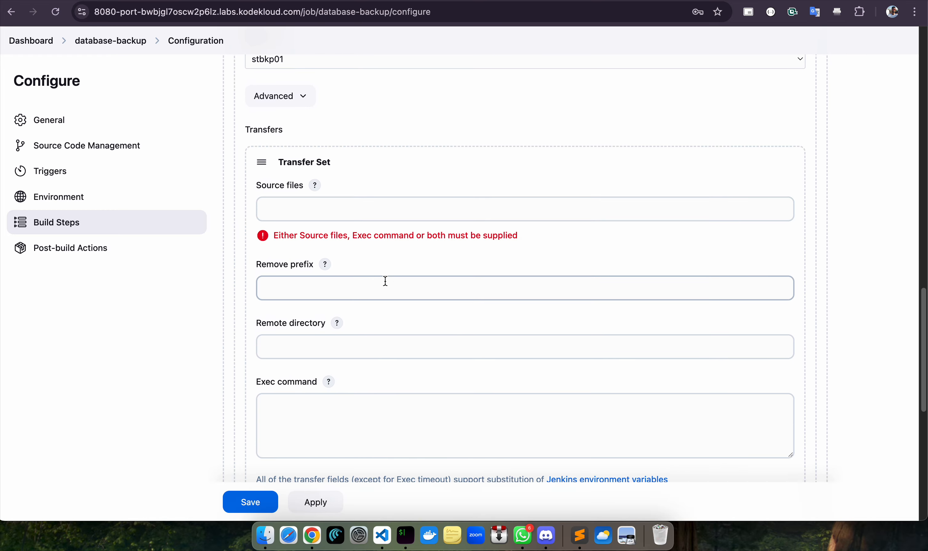
scroll(414, 264, up, 3)
click(323, 173)
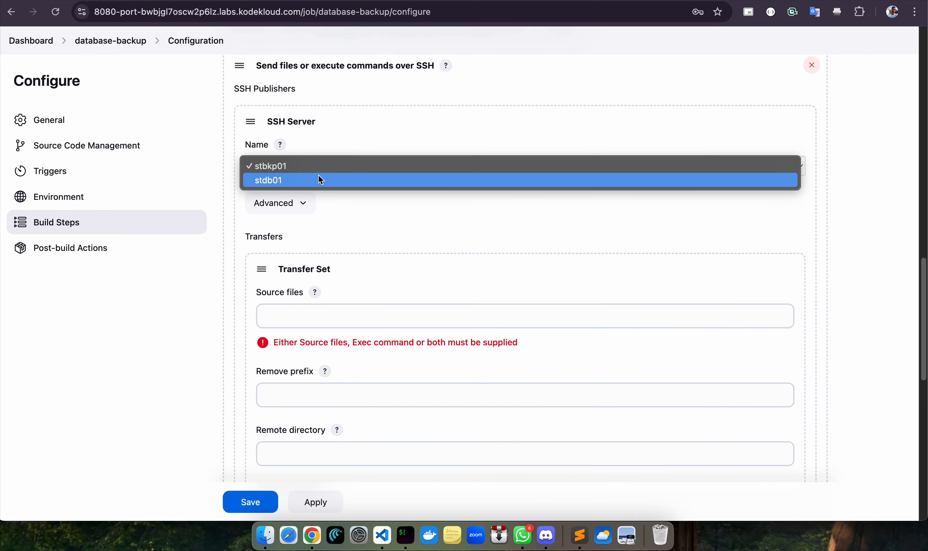
click(319, 177)
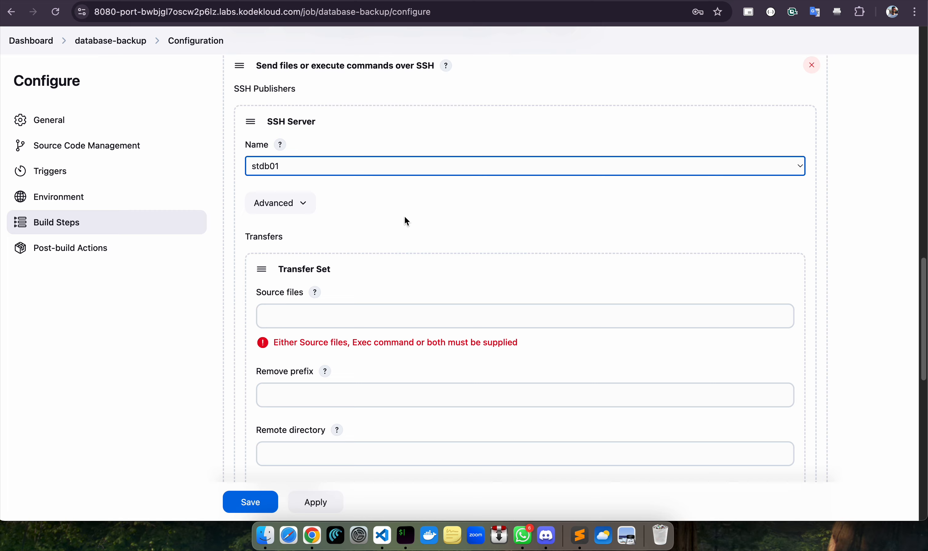
Paste the backup script from the other window into the SSH step's Exec command box
scroll(444, 230, down, 8)
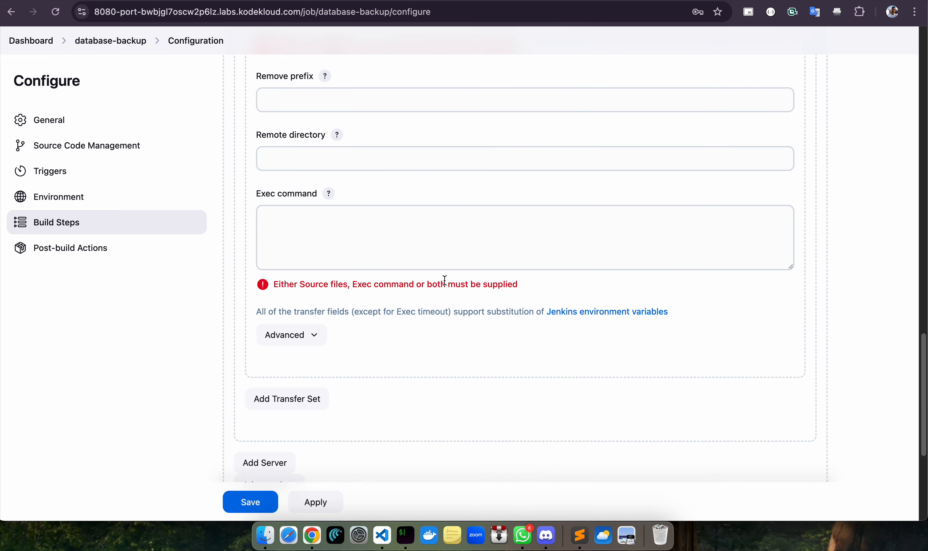
click(388, 230)
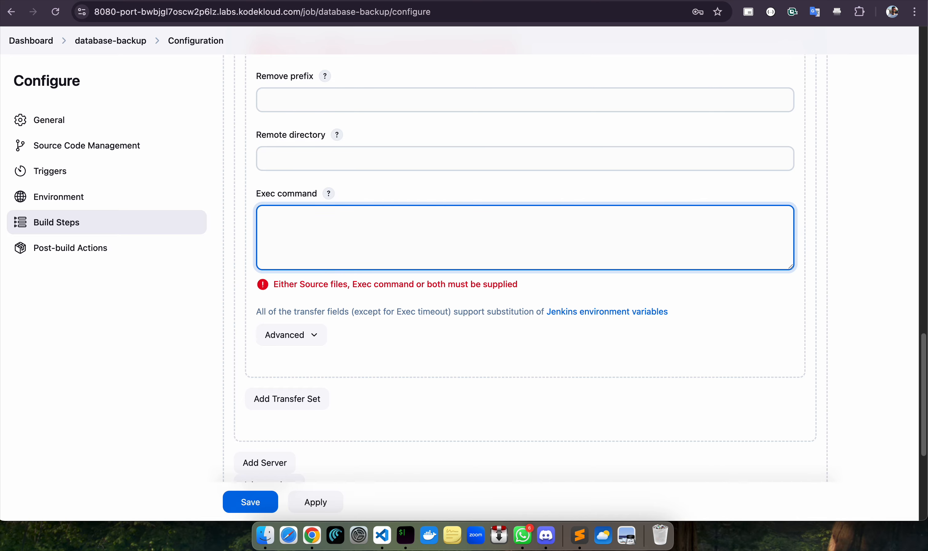
key(super+Tab)
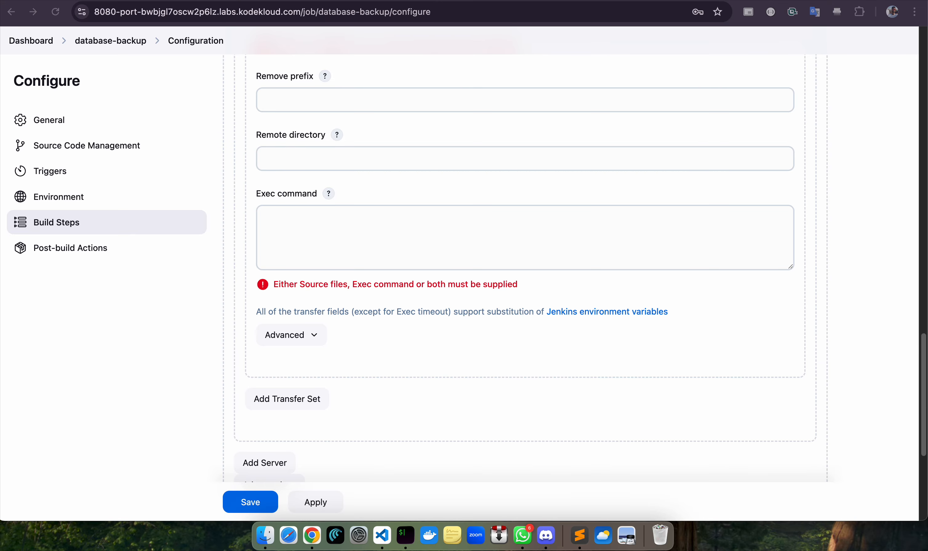
click(634, 219)
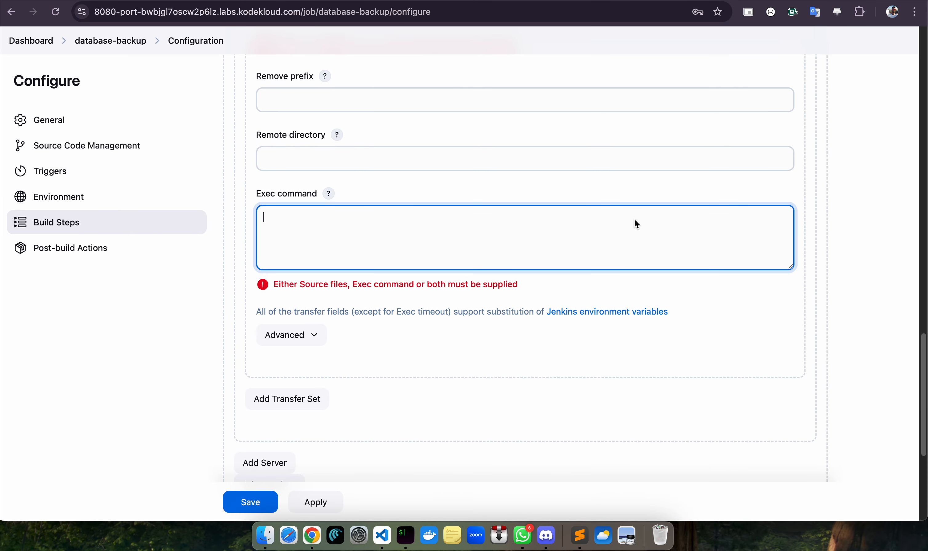
text(ls -la sudo apt install sshpass -y  sshpass -p 'H@wk3y3' scp -o StrictHostKeyChecking=no /tmp/db-backup/*.sql clint@stbkp01:/home/clint/db_backups  rm -rf /tmp/db-backup)
scroll(535, 220, up, 5)
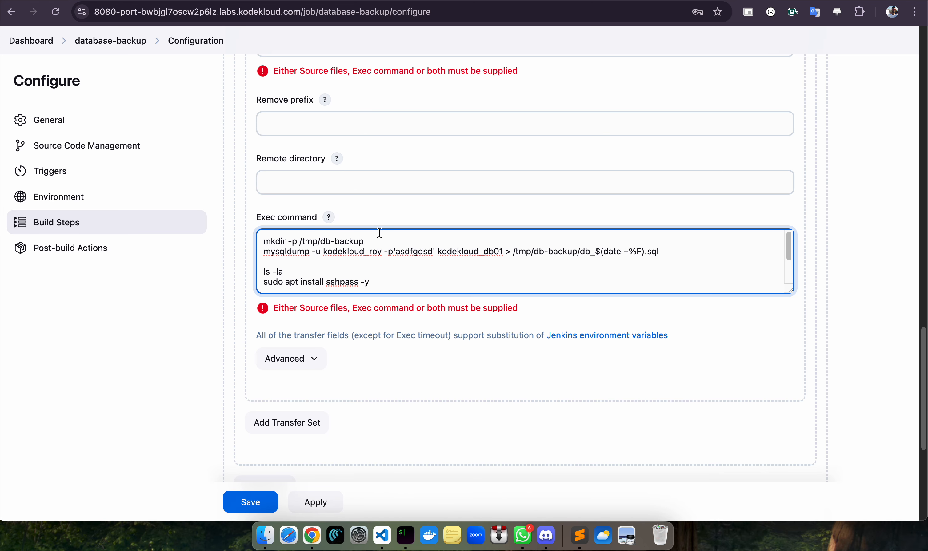
Review the script's mkdir, mysqldump and sshpass install lines
drag(371, 240, 257, 237)
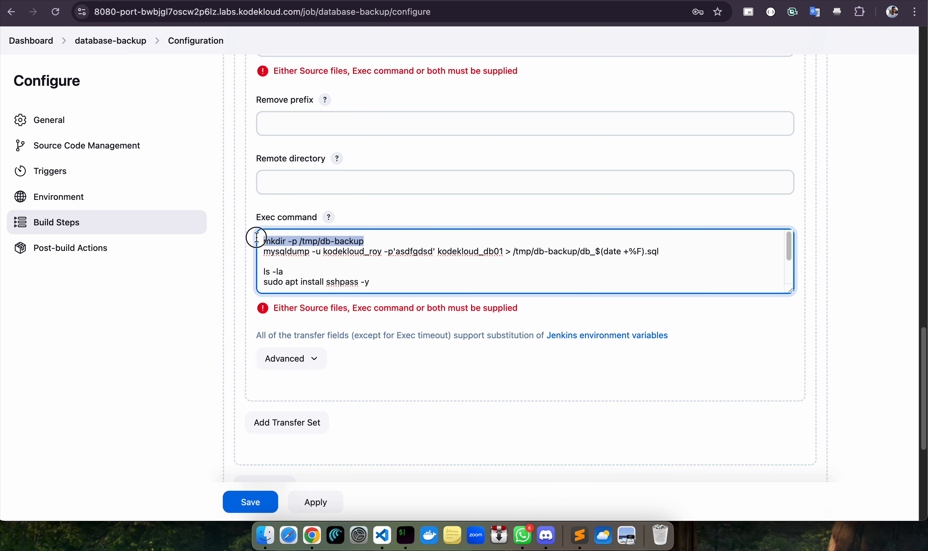
scroll(614, 177, up, 3)
scroll(347, 290, down, 1)
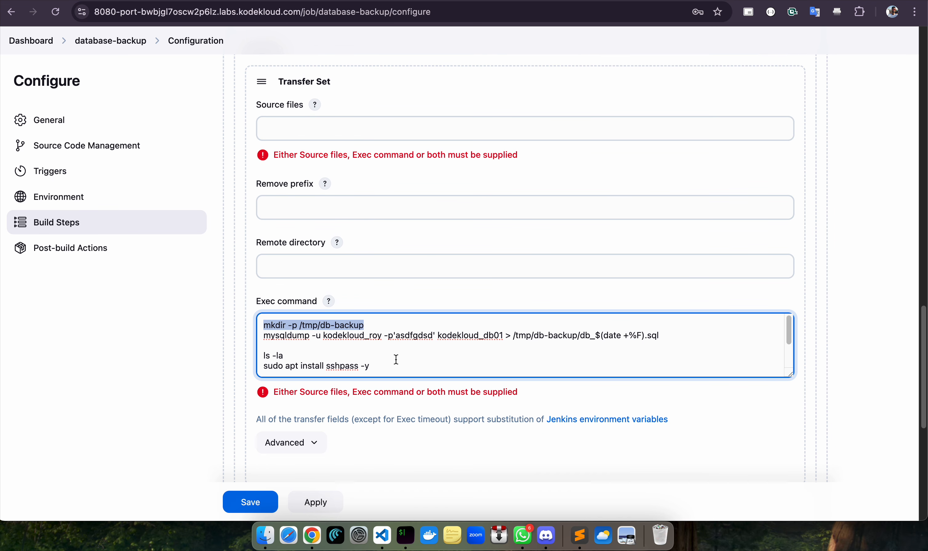
drag(686, 336, 261, 336)
scroll(371, 327, down, 2)
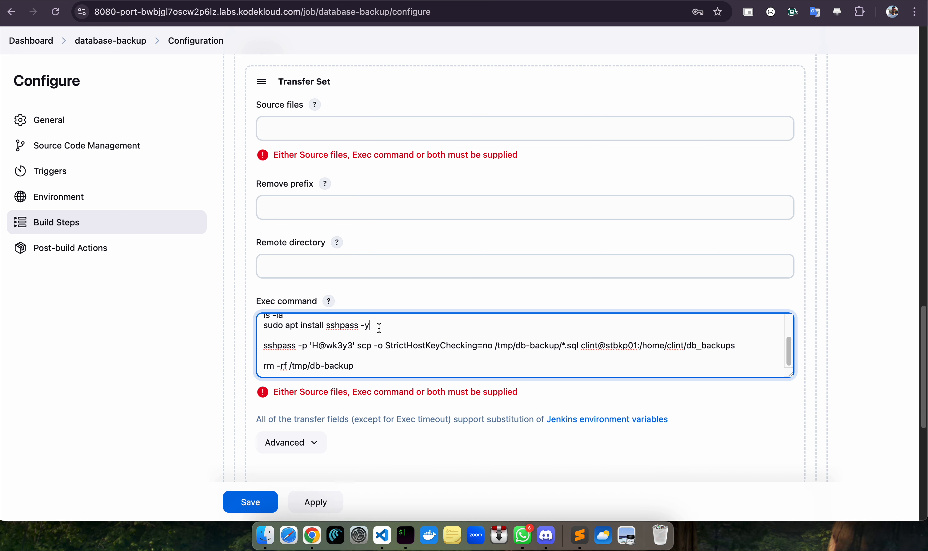
drag(379, 329, 241, 326)
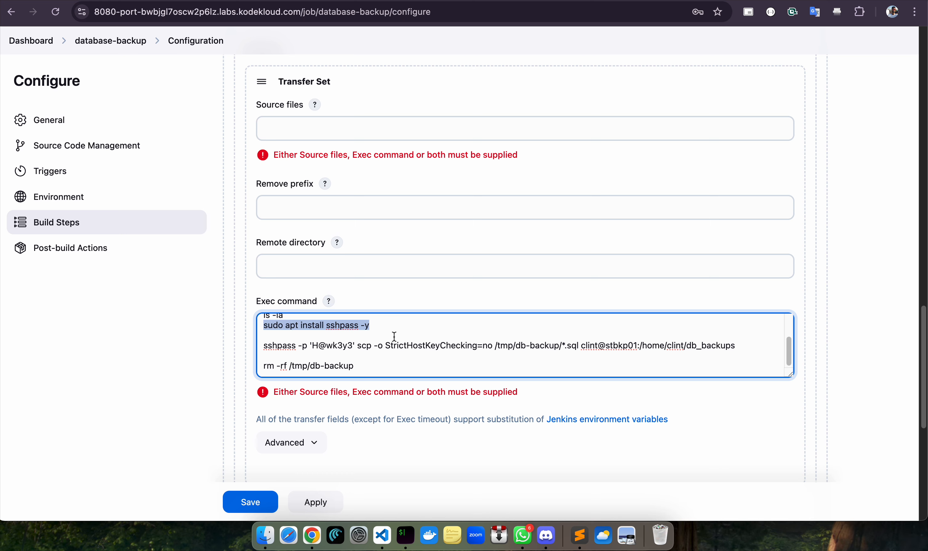
click(386, 329)
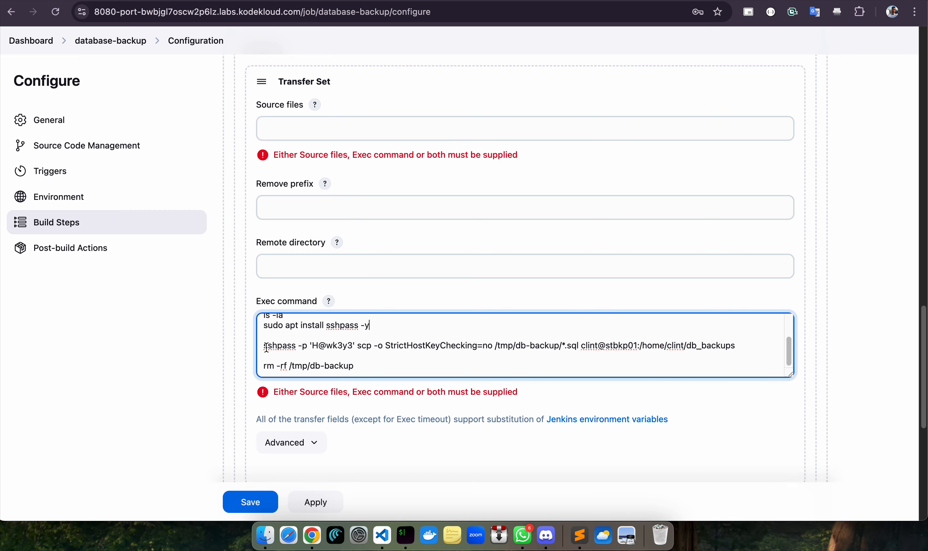
Check the sshpass scp line to stbkp01's db_backups folder and the rm -rf /tmp/db-backup cleanup line
drag(267, 348, 752, 349)
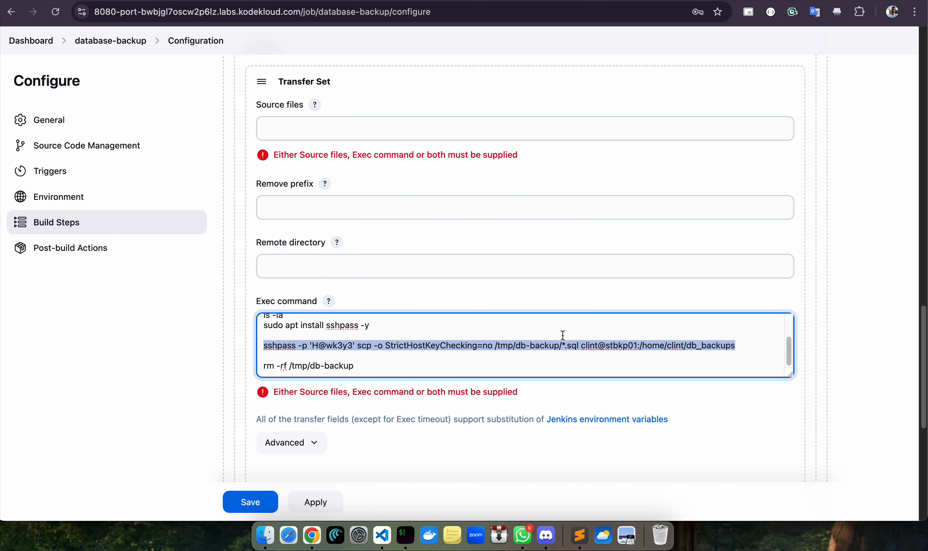
click(761, 352)
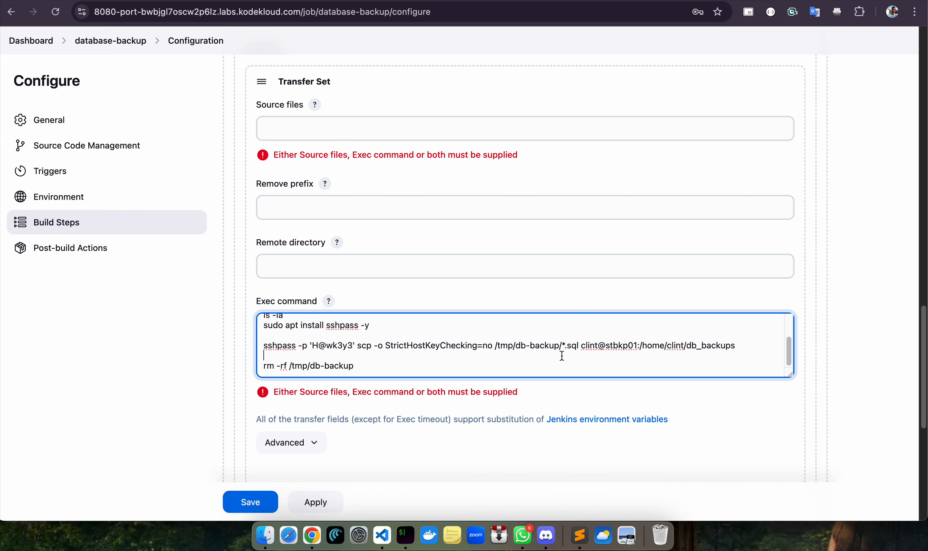
scroll(393, 367, down, 1)
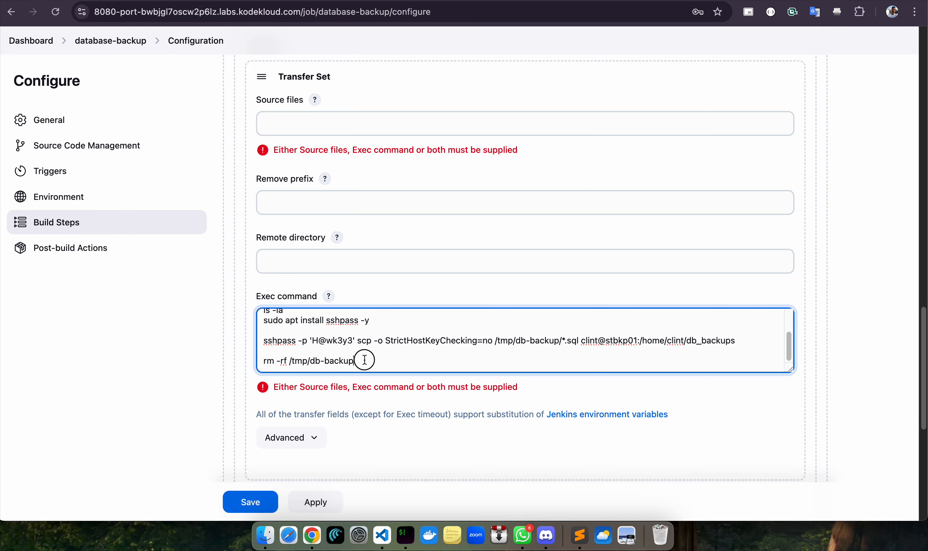
drag(362, 361, 250, 361)
click(373, 353)
Finish the Exec command edit, then Apply and Save the database-backup job configuration
scroll(434, 361, down, 5)
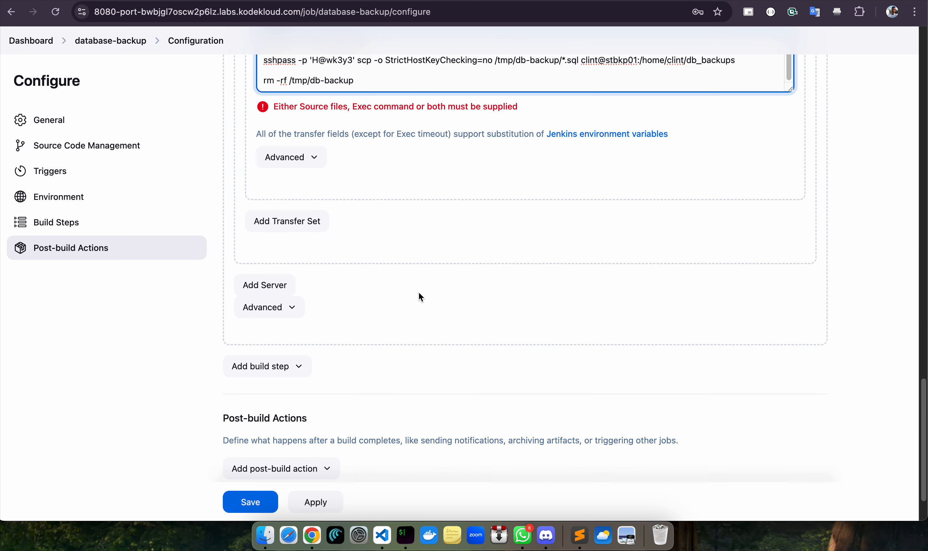
scroll(420, 294, up, 5)
click(850, 288)
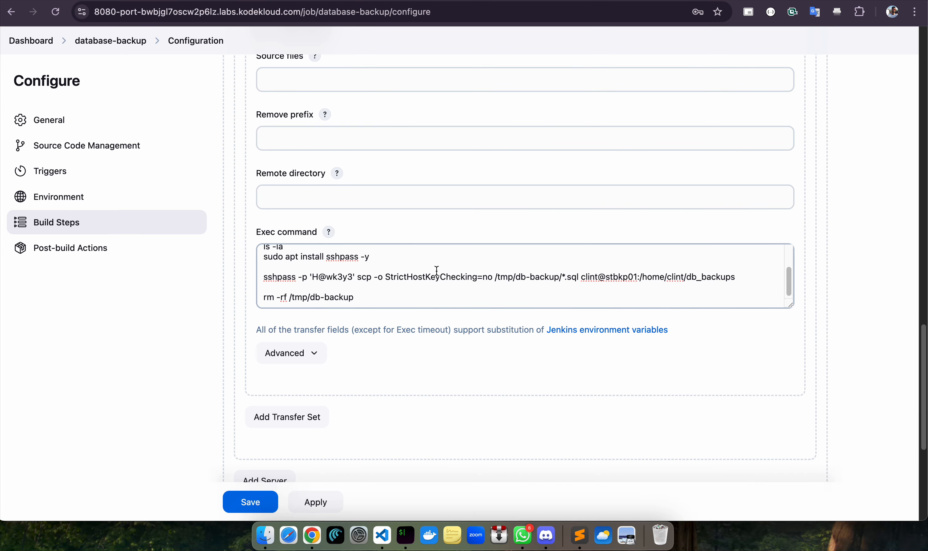
scroll(437, 272, up, 15)
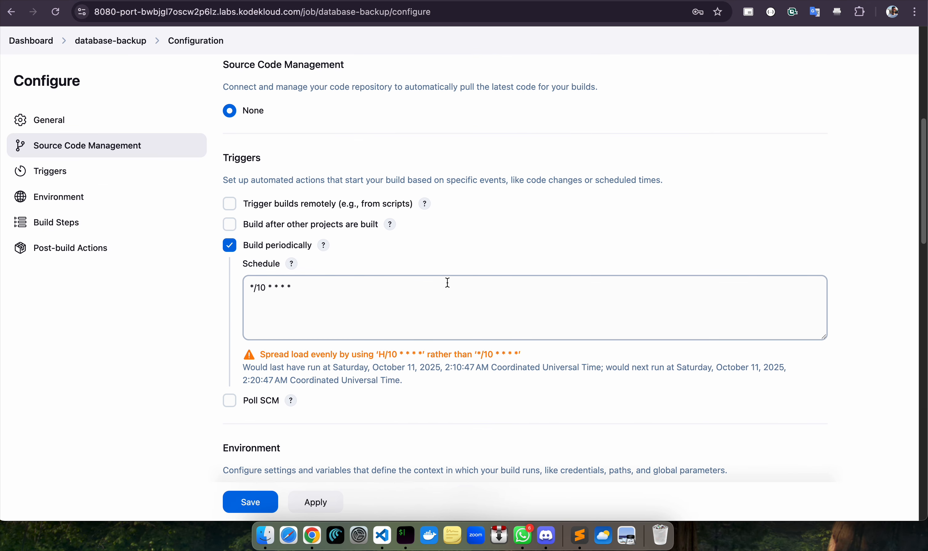
scroll(448, 282, down, 20)
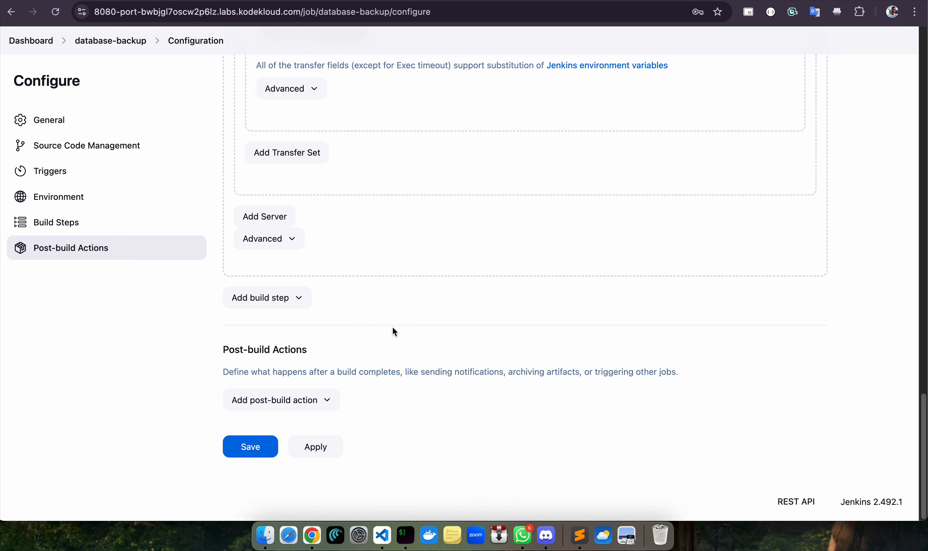
scroll(354, 307, up, 10)
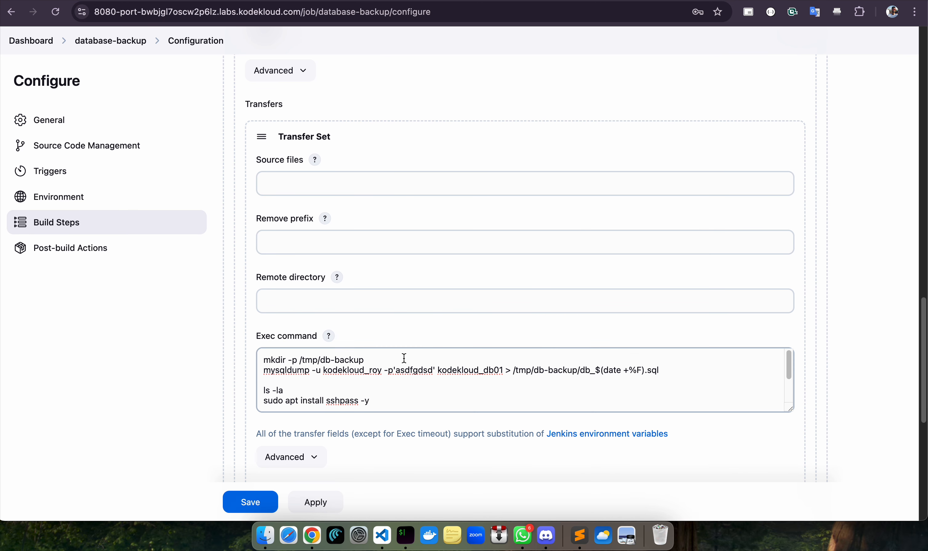
scroll(404, 358, down, 10)
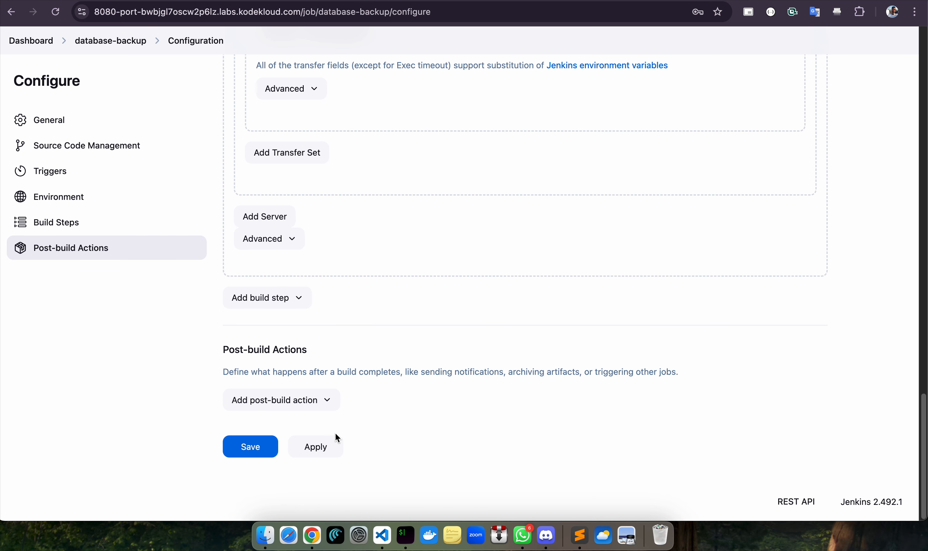
click(318, 452)
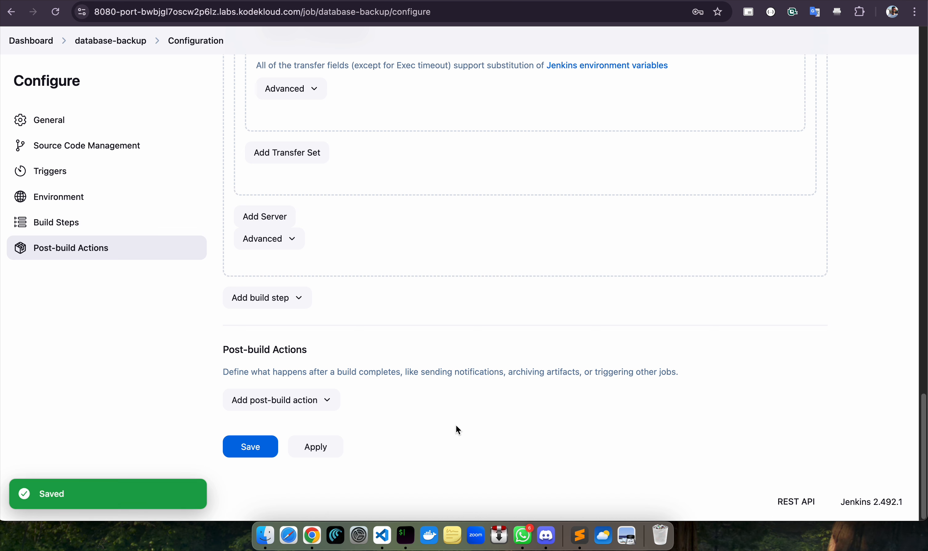
click(251, 448)
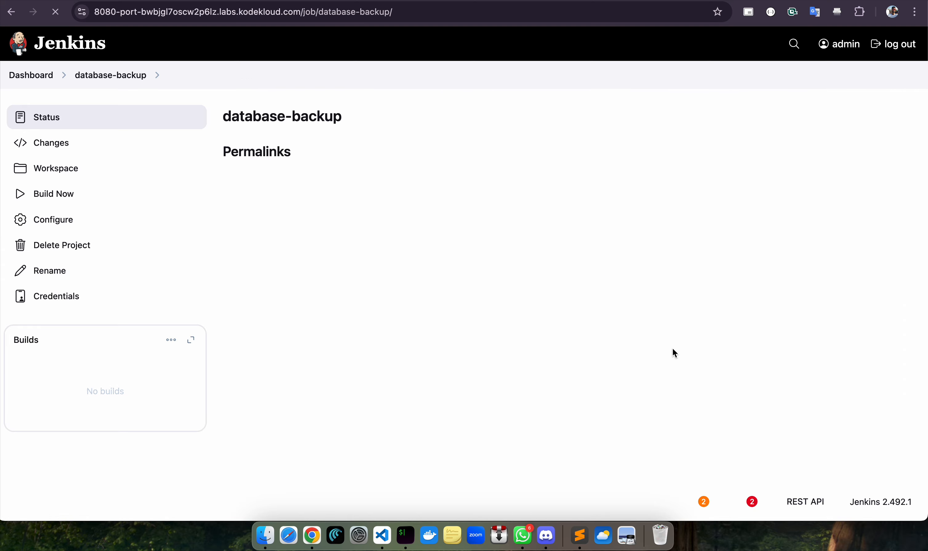
Run Build Now and open build #1's Console Output, which ends with Finished: SUCCESS
click(49, 195)
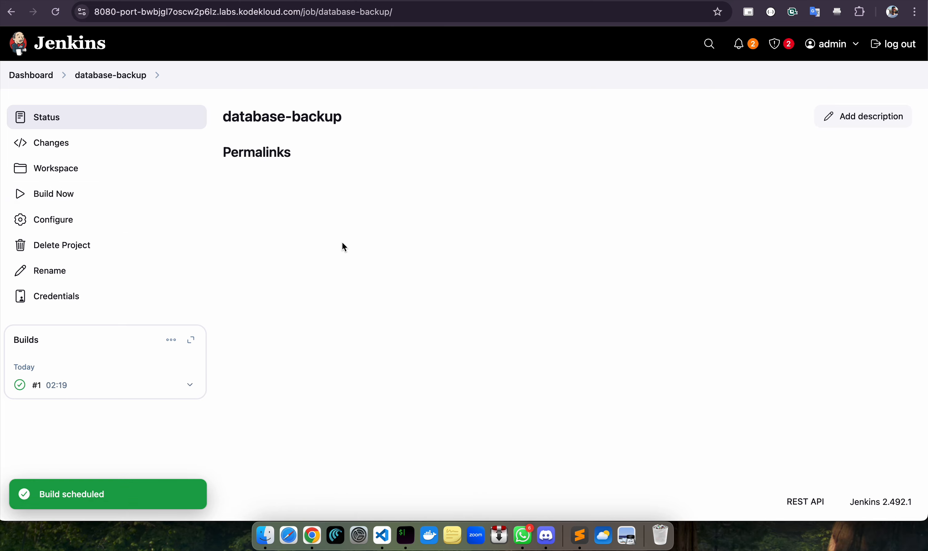
click(53, 385)
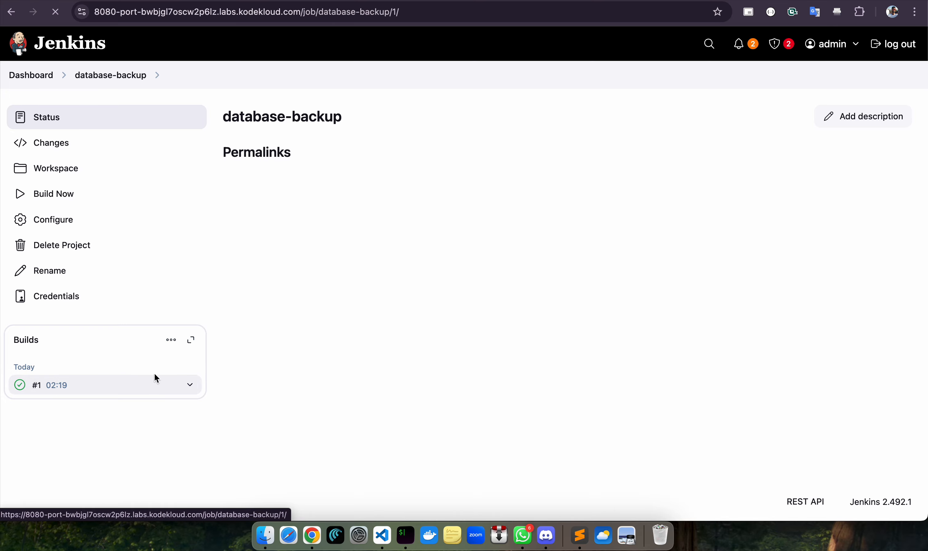
click(86, 169)
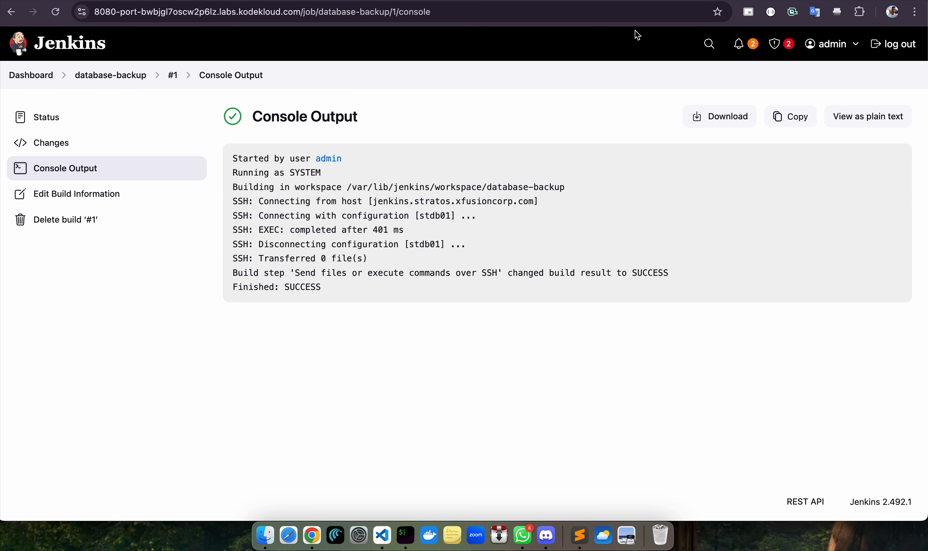
Open additional terminal sessions in the KodeKloud lab and select Terminal 2
click(486, 0)
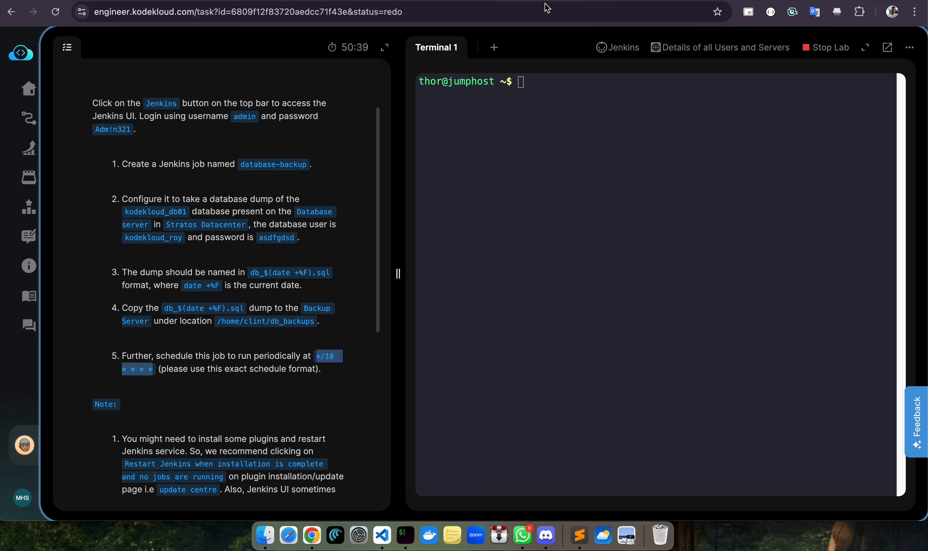
click(552, 91)
click(494, 47)
click(557, 47)
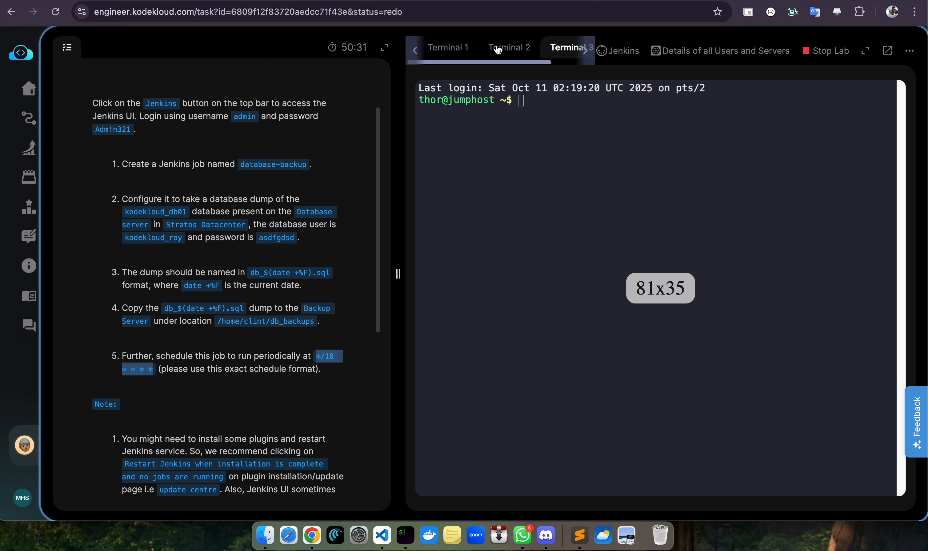
click(498, 48)
click(598, 114)
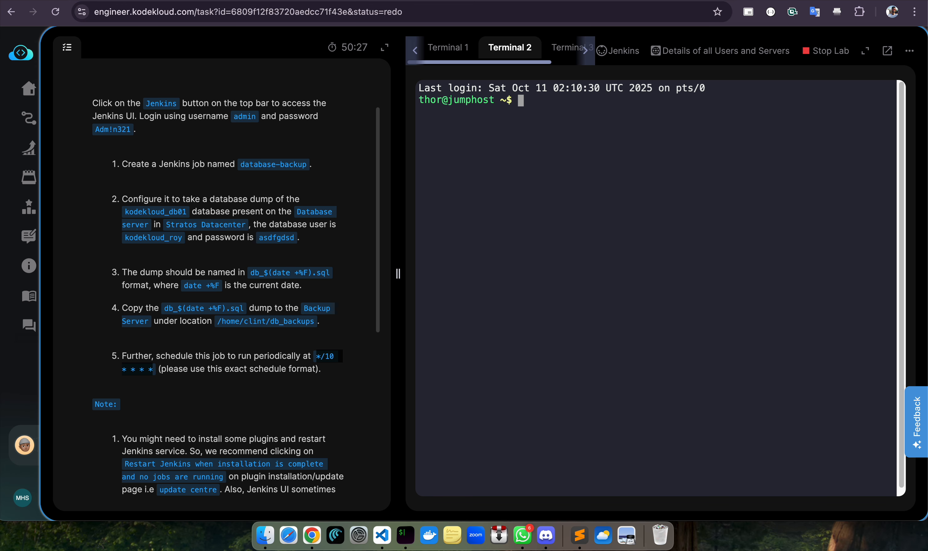
Copy stbkp01's password from the Infrastructure Details page and return to the terminal
key(ctrl+Tab)
click(639, 372)
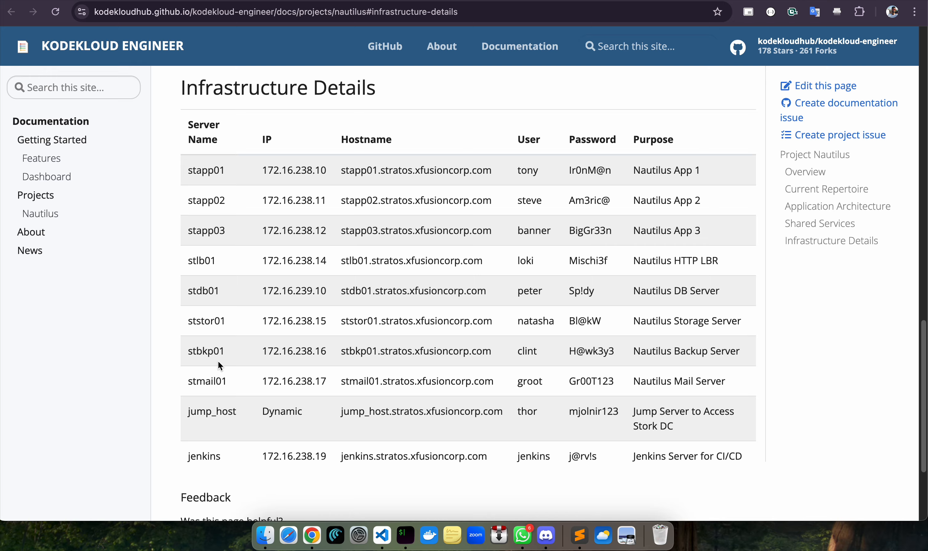
drag(569, 350, 609, 356)
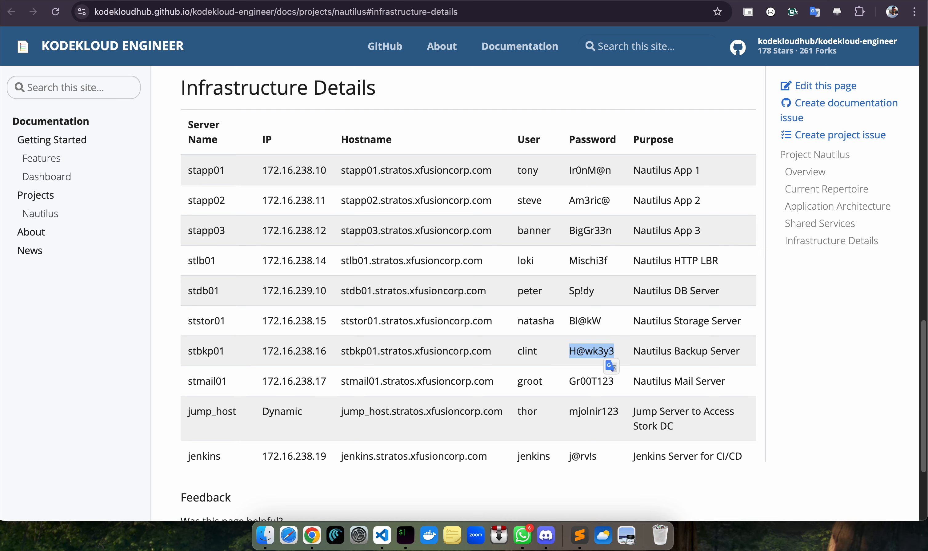
click(537, 1)
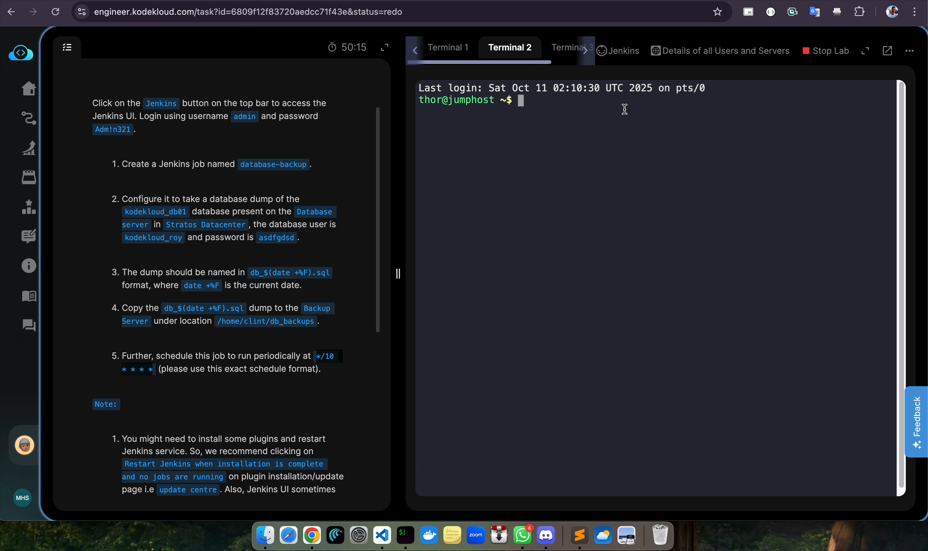
SSH into stbkp01 as the lab user, accepting the host fingerprint and entering the password
text(ssh ck)
key(BackSpace)
text(lint@stbkp)
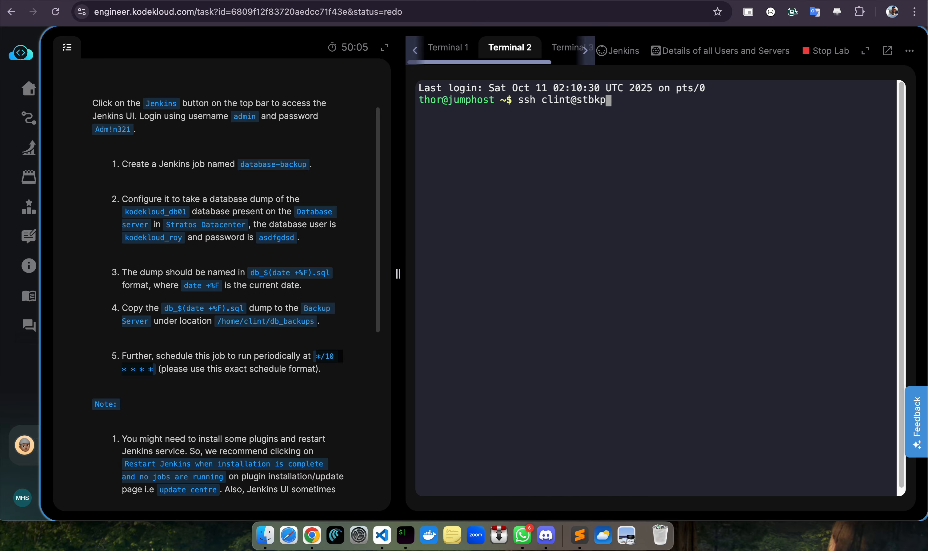
text(01)
key(Return)
text(yes)
key(Return)
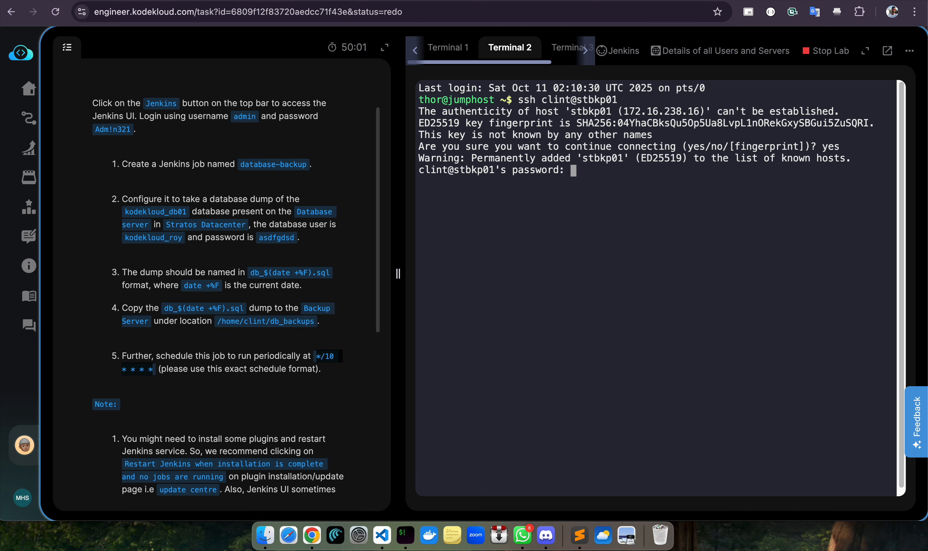
key(Return)
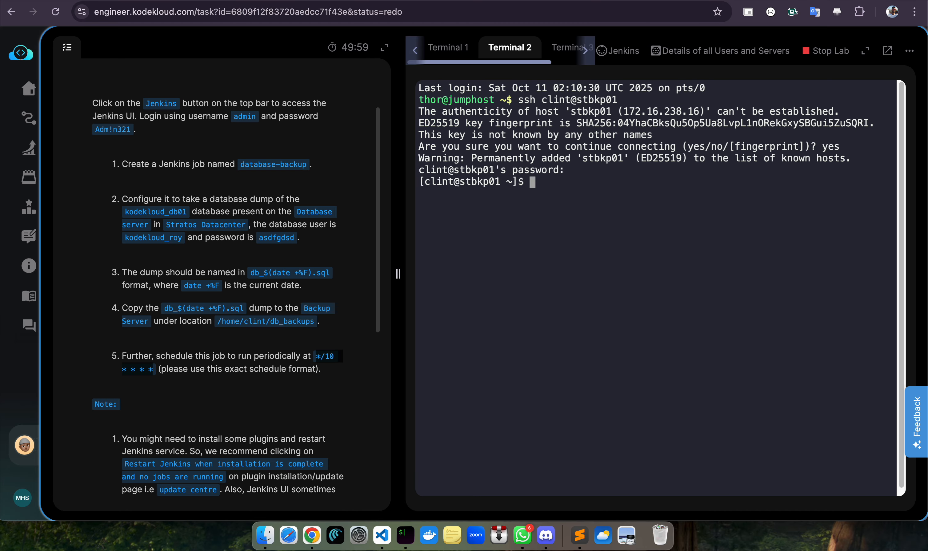
List the home directory, cd into db_backups, and list it to find db_2025-10-11.sql
text(ls)
key(BackSpace)
key(BackSpace)
text(ls)
key(Return)
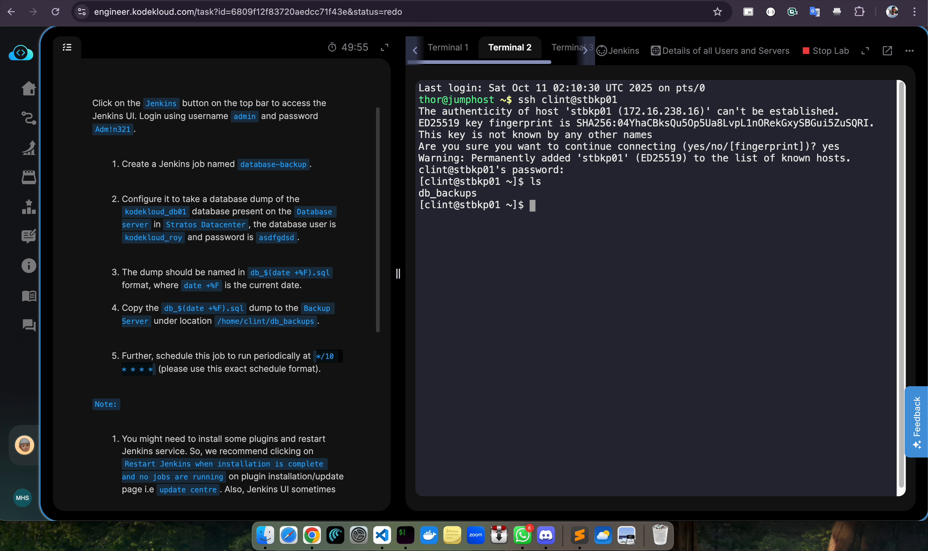
text(cd d)
key(Tab)
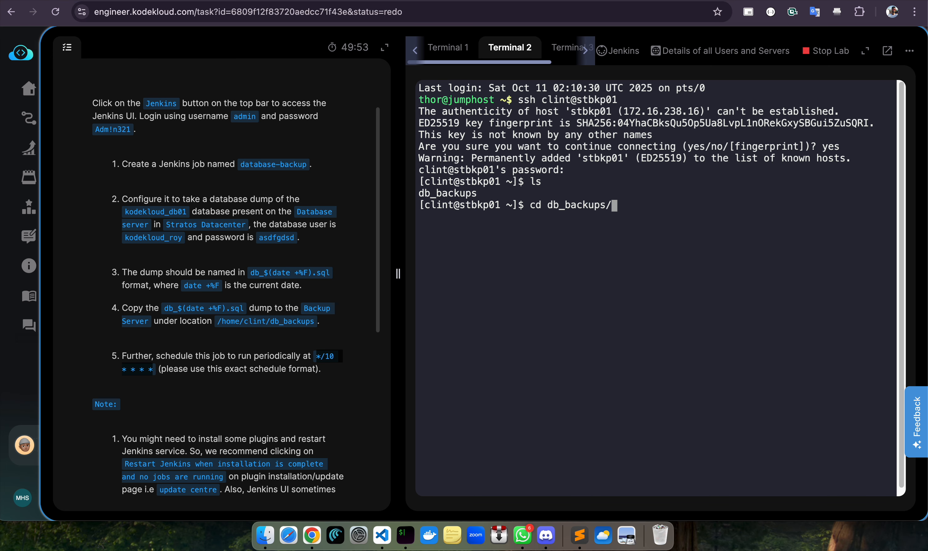
key(Return)
text(ls)
key(Return)
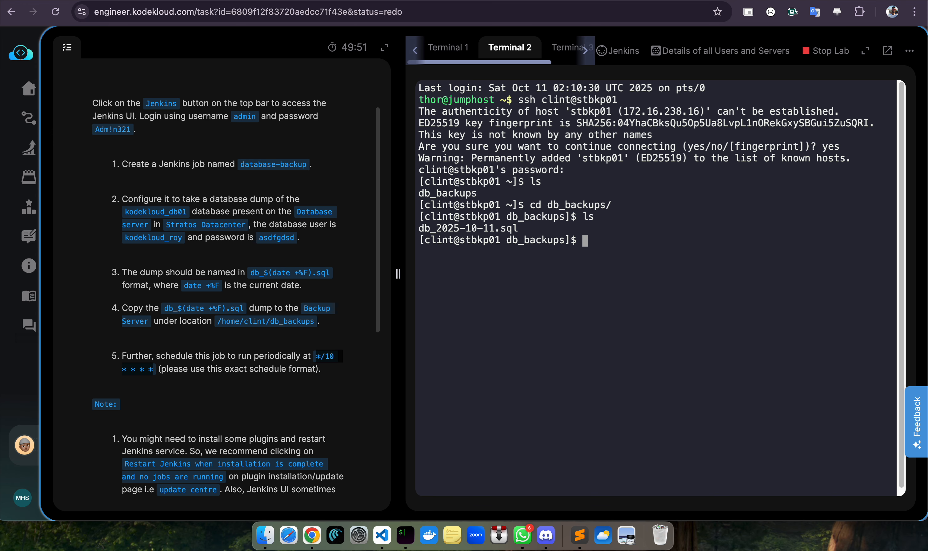
click(301, 168)
scroll(309, 177, down, 10)
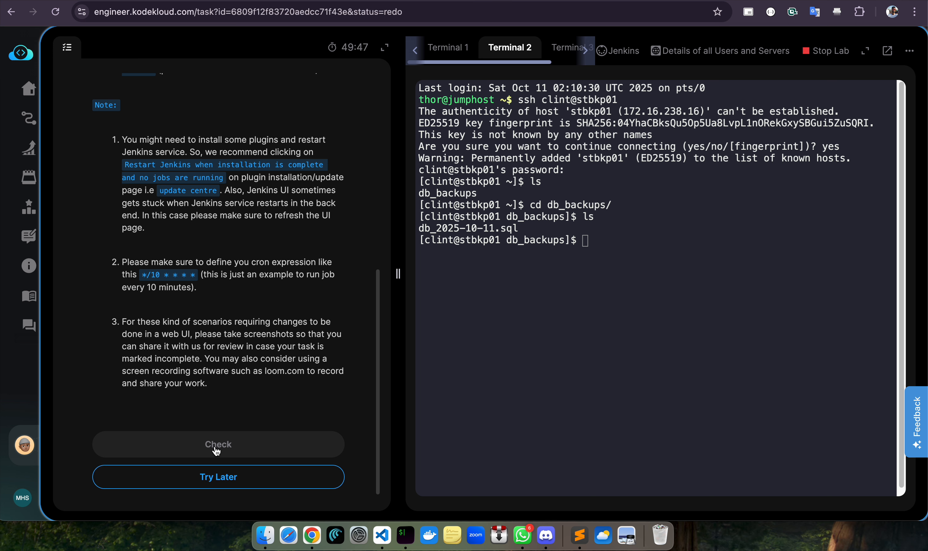
click(217, 451)
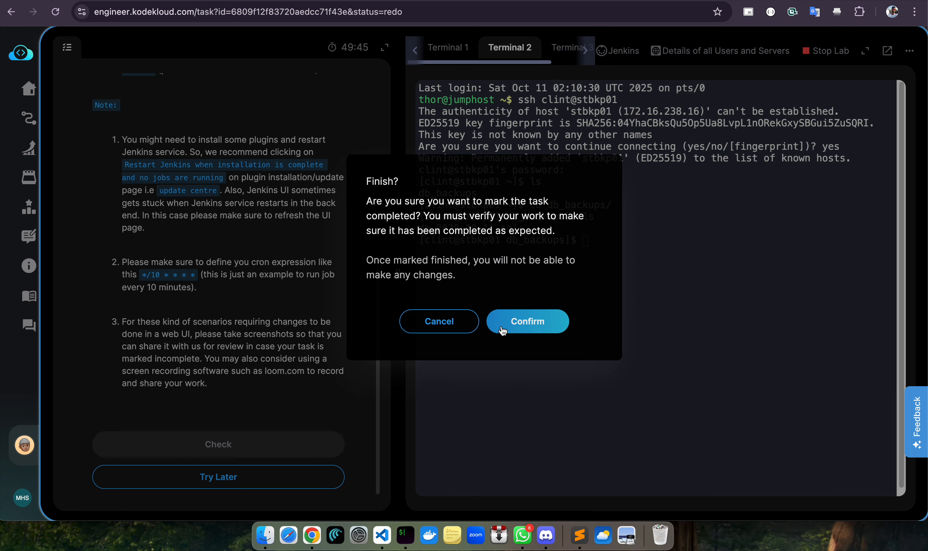
click(443, 319)
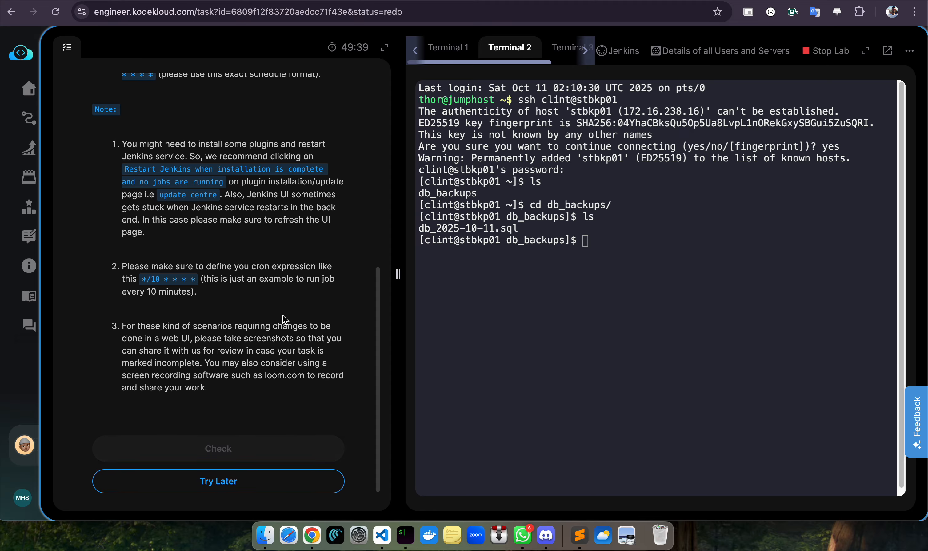
scroll(284, 320, up, 3)
scroll(285, 324, down, 3)
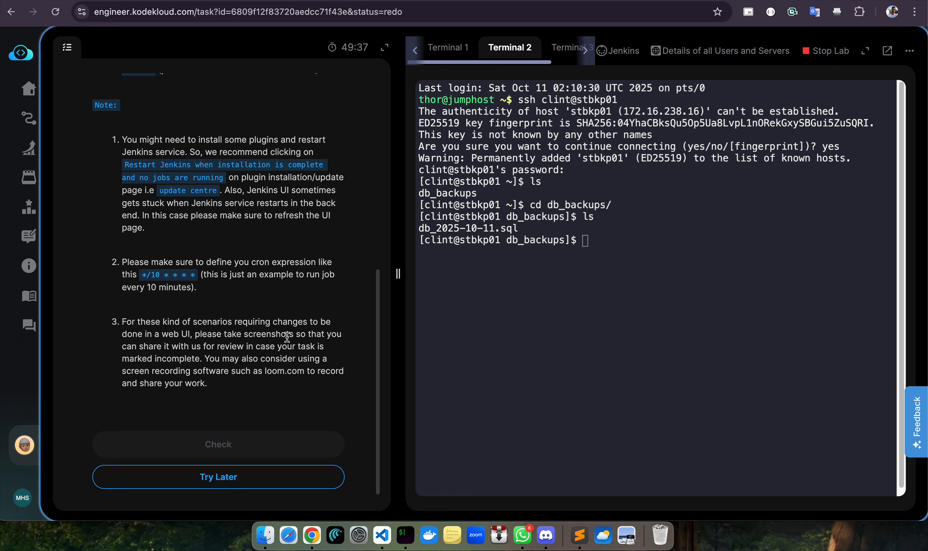